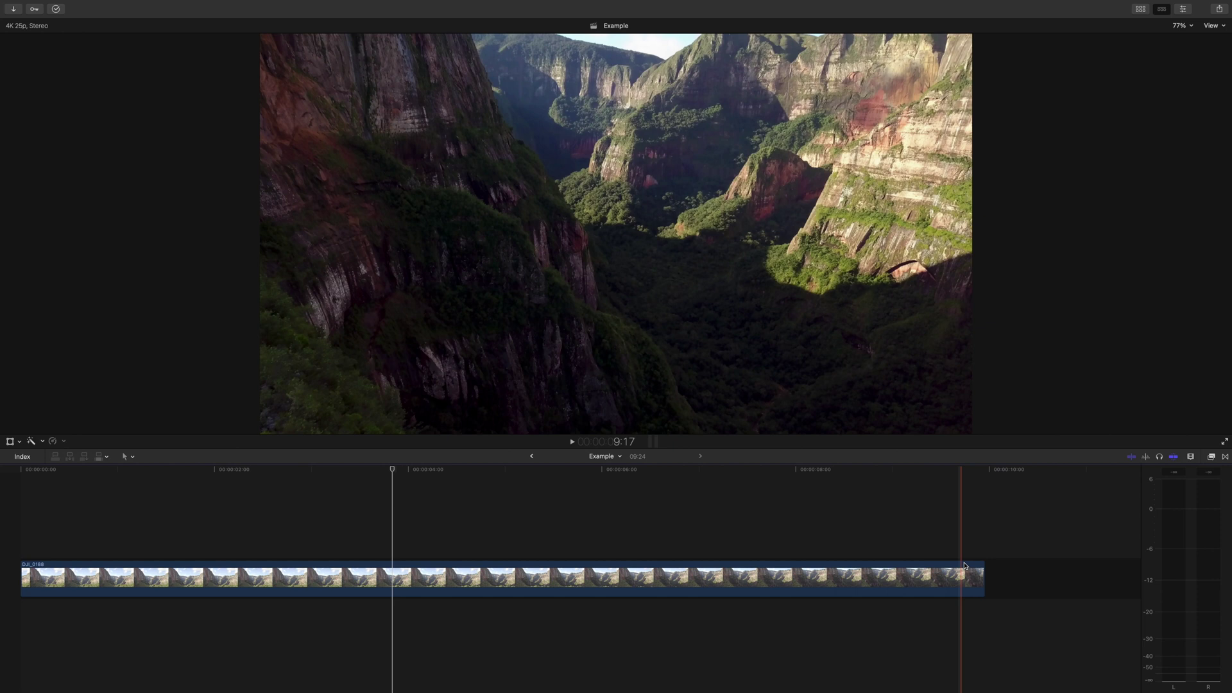
- Nudge the canyon clip's end edit one frame shorter and longer, back and forth
left_click(974, 577)
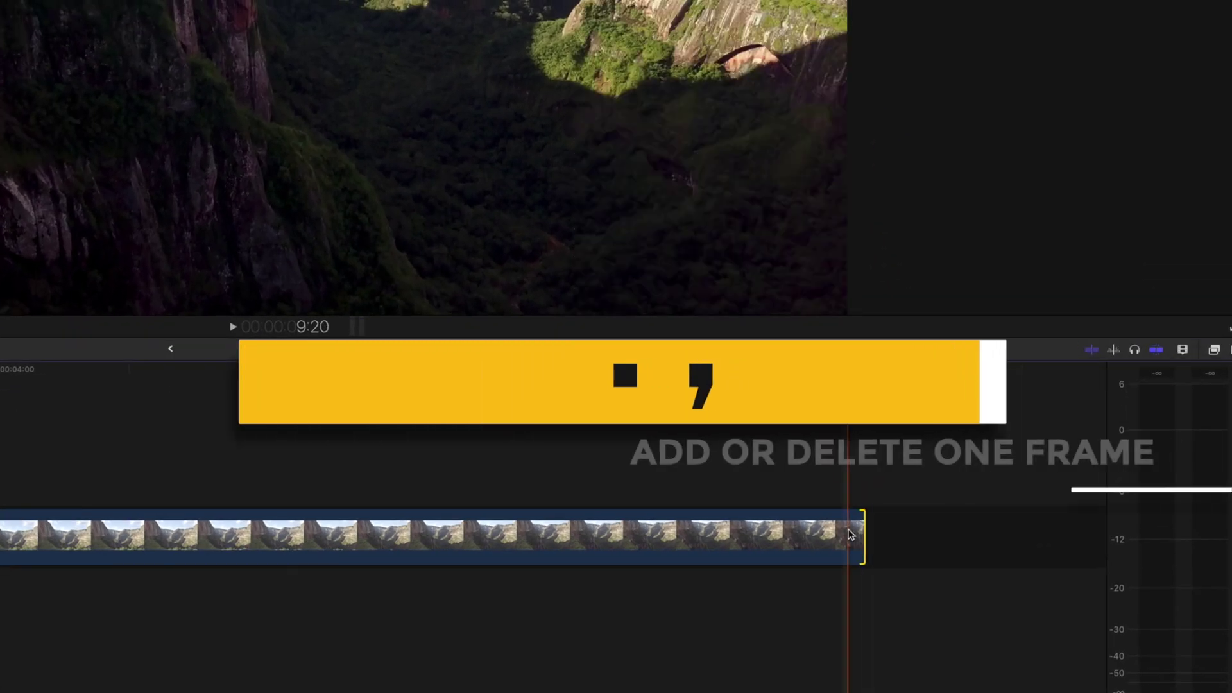
key("comma")
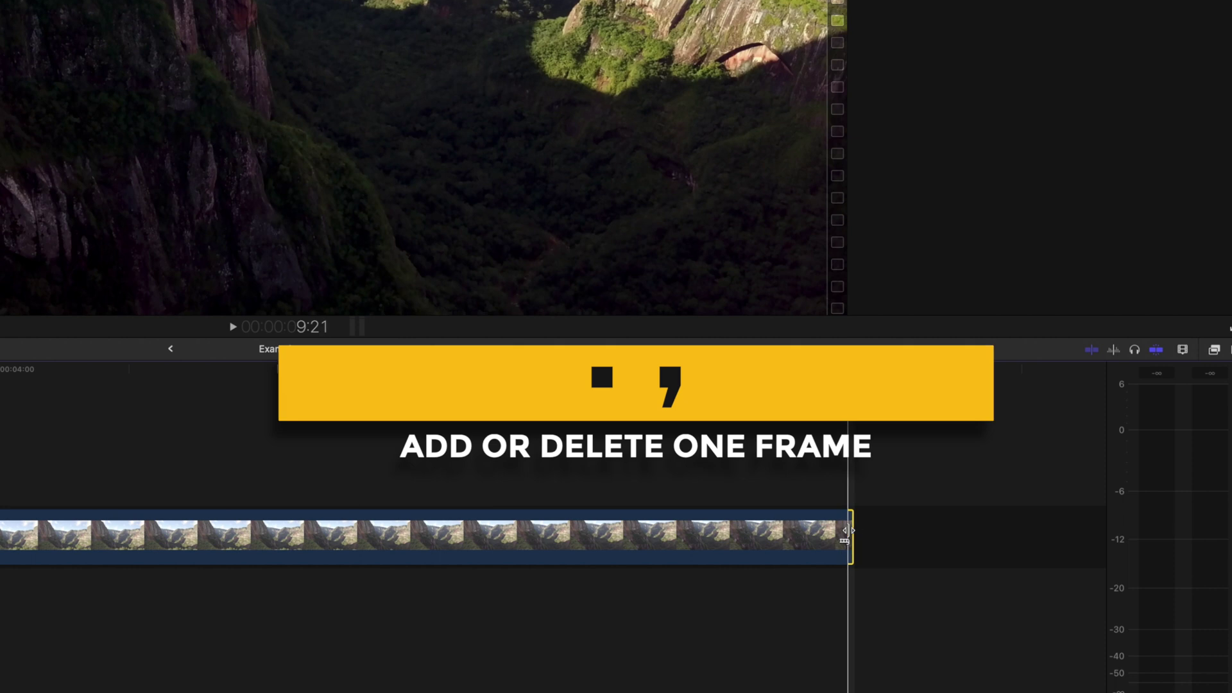
key("period")
key("period")
key("comma")
key("comma")
key("comma")
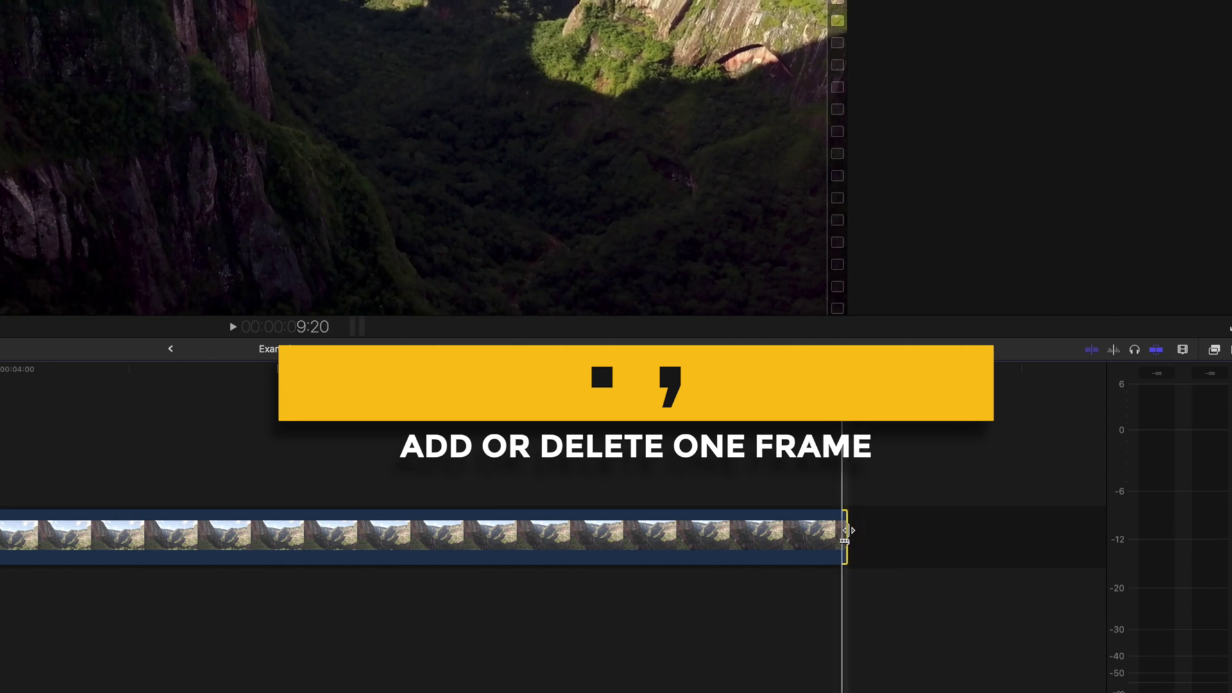
key("period")
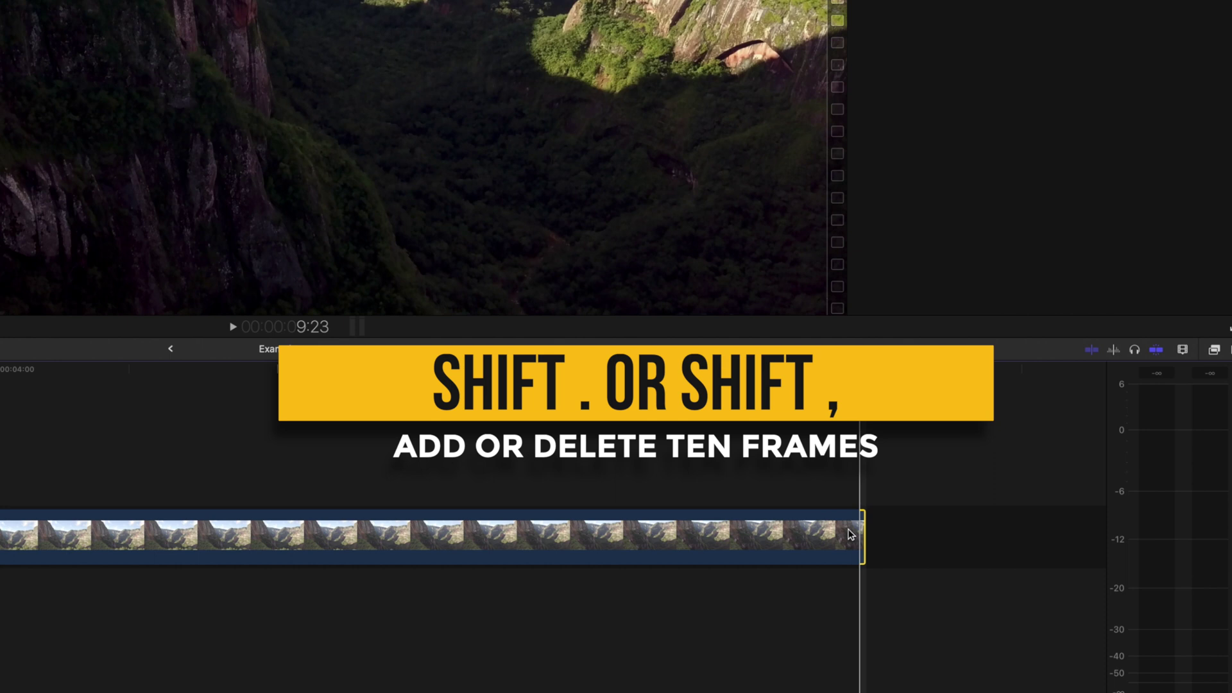
- Trim the canyon clip's end ten frames shorter, then ten longer, and reselect the clip
key("shift+comma")
key("shift+comma")
key("shift+comma")
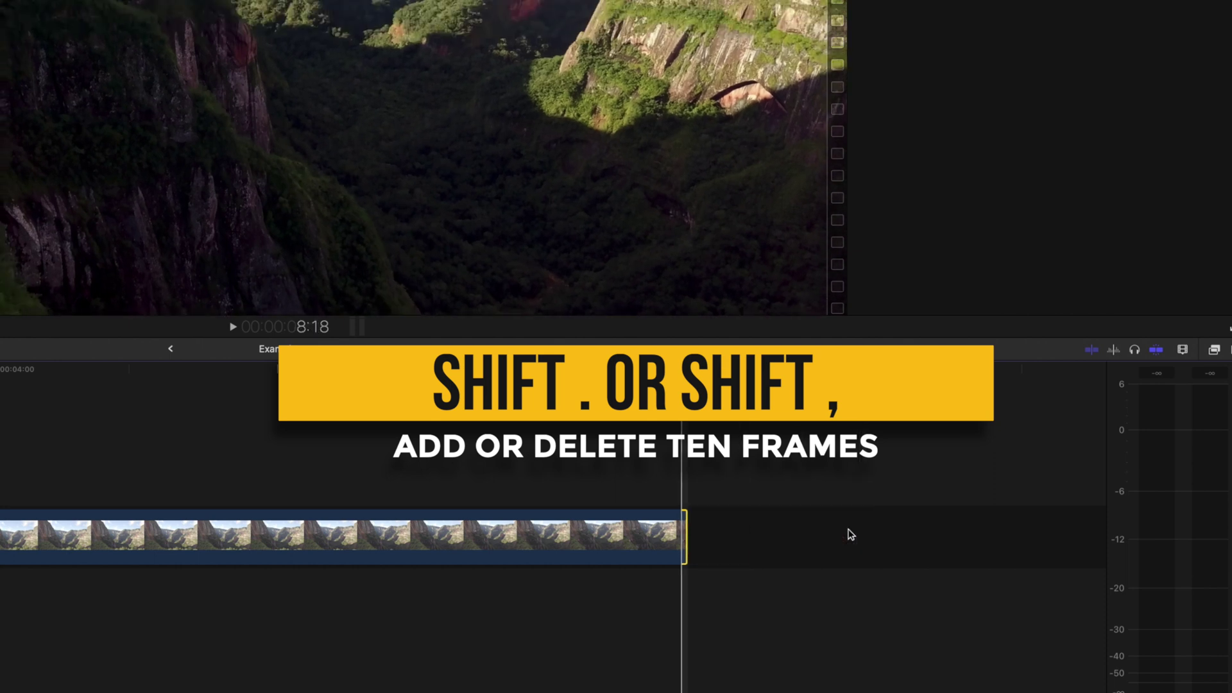
key("shift+period")
key("shift+period")
key("shift+period")
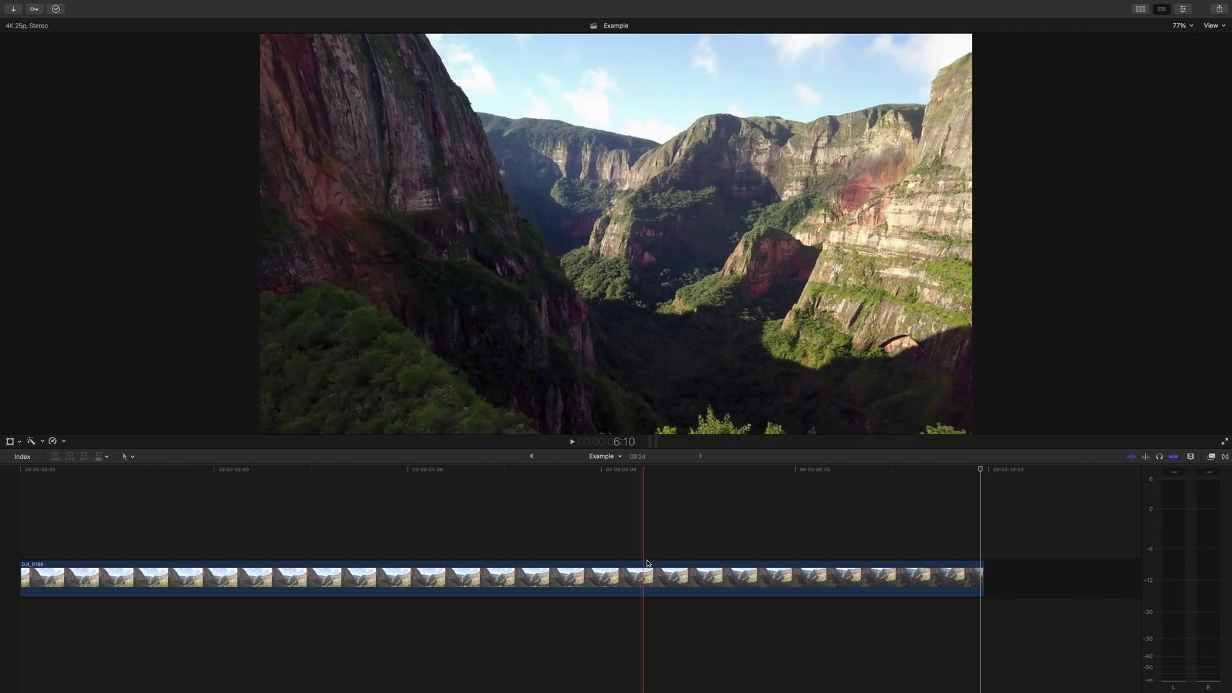
left_click(685, 575)
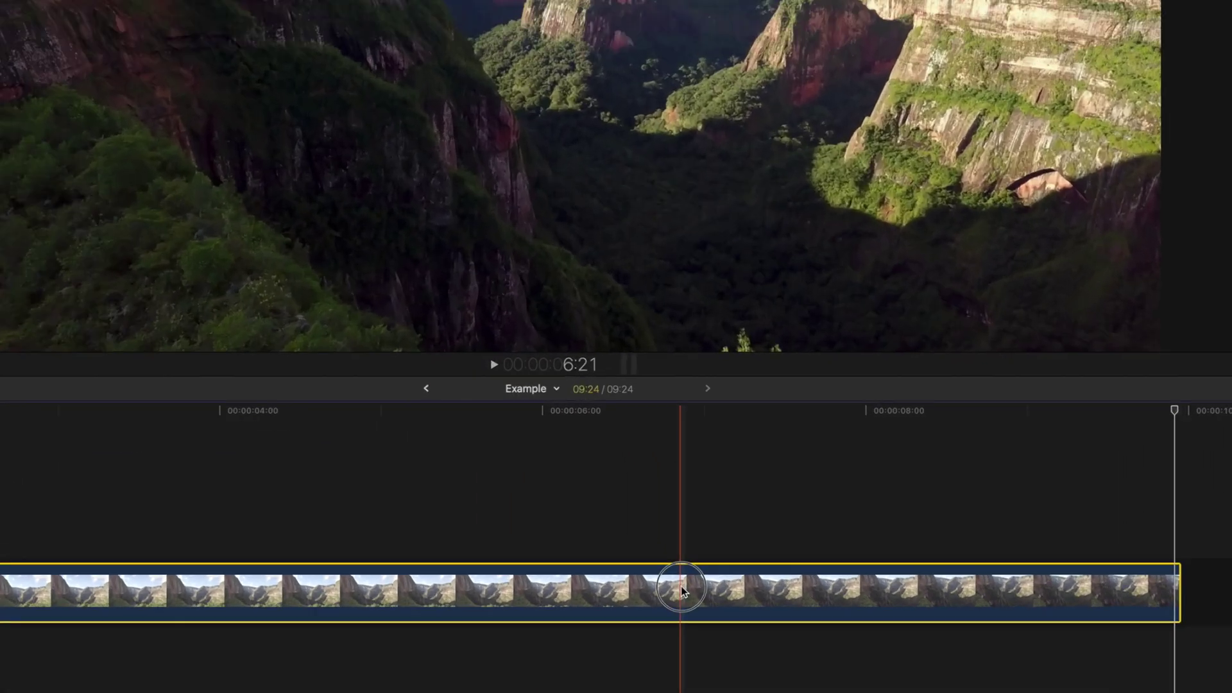
- Trim the canyon clip's end to the playhead, then end the title, logo and canyon clips together
key("alt+bracketright")
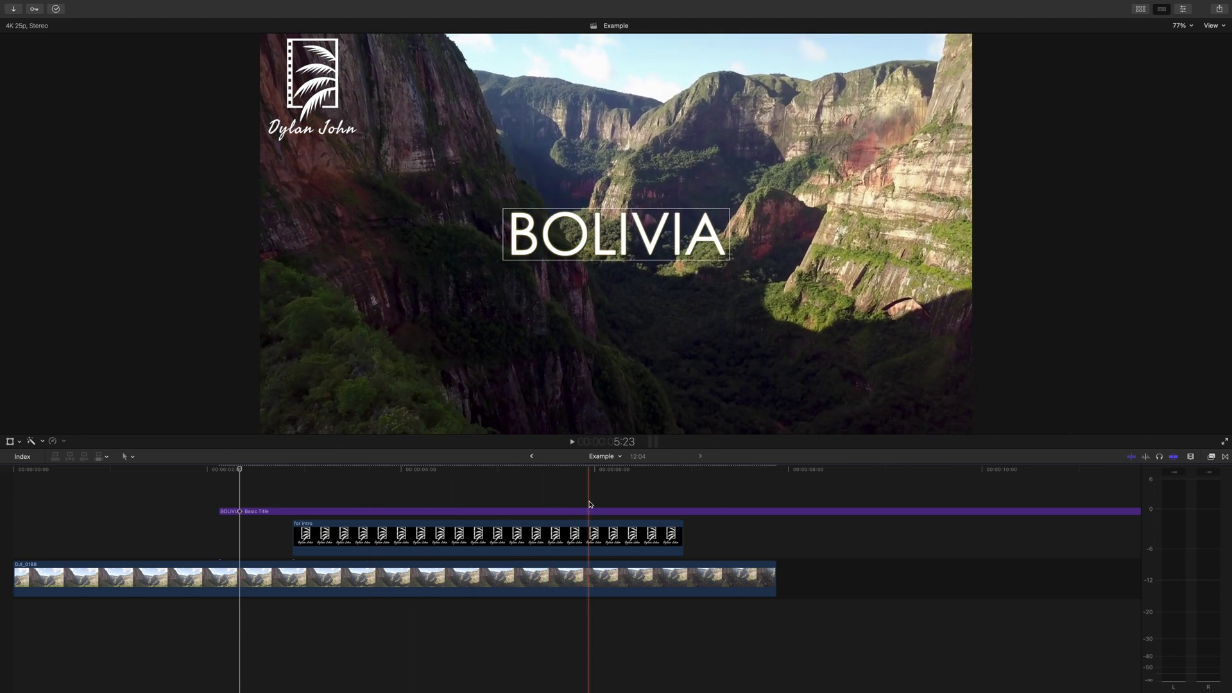
left_click_drag(589, 499, 589, 559)
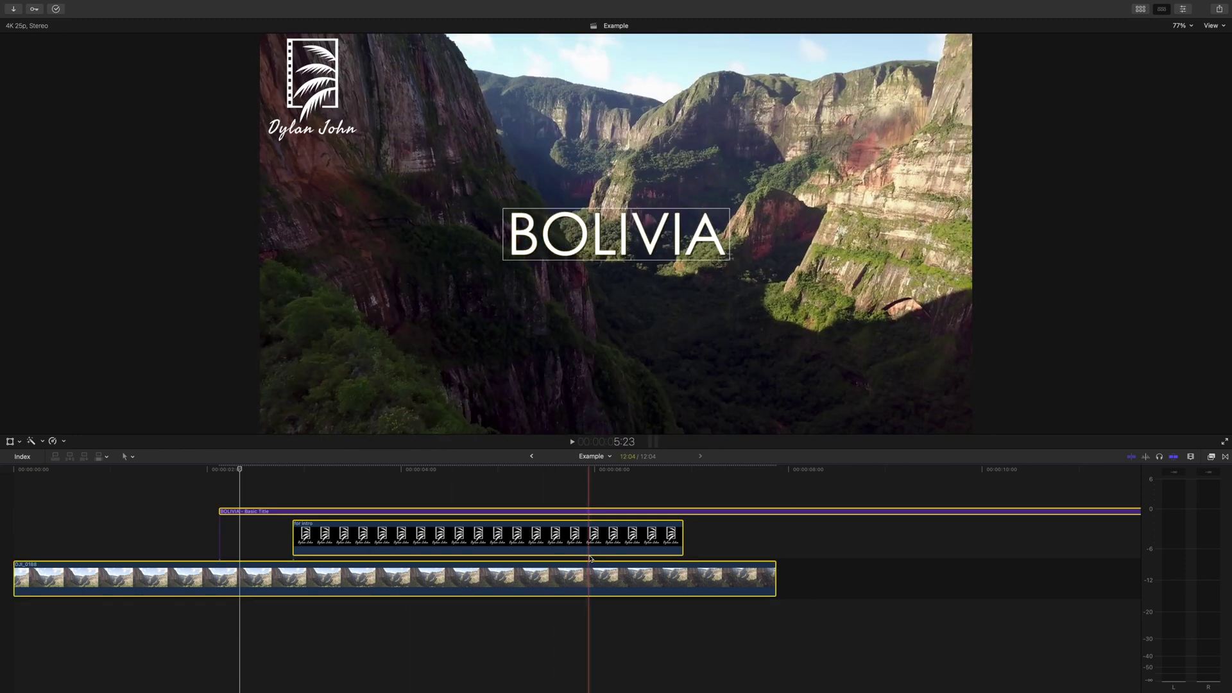
key("alt+bracketright")
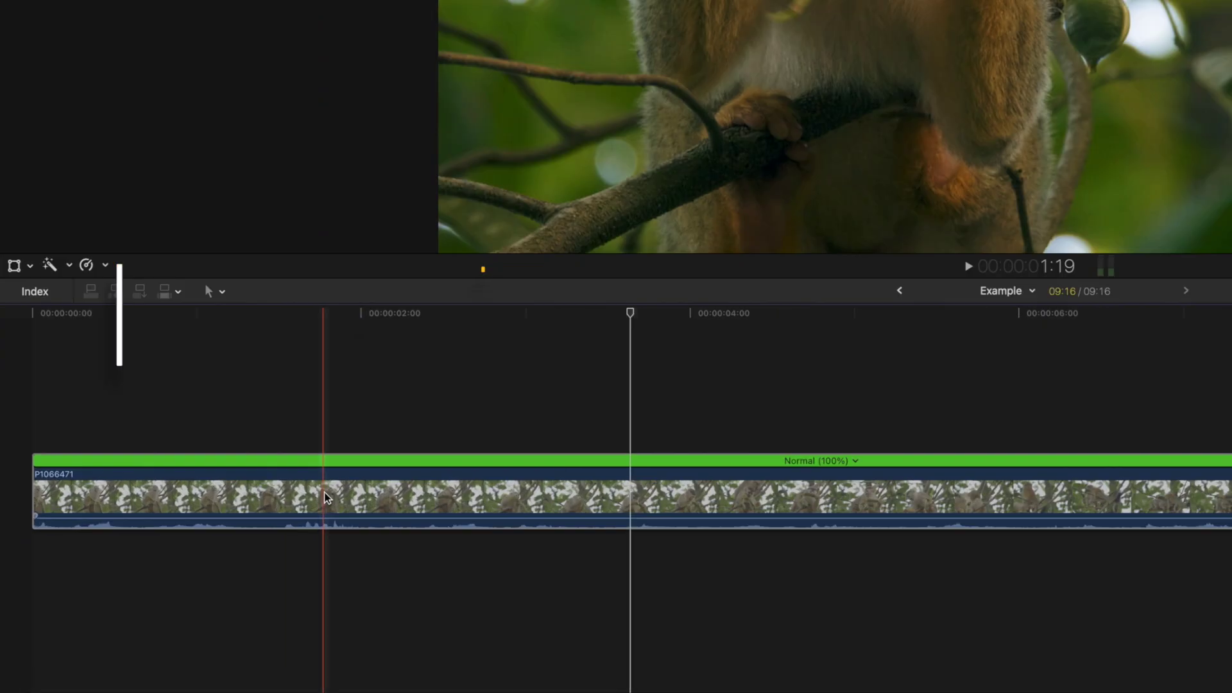
- Slip the monkey clip's footage with the Trim tool to show a new section
key("t")
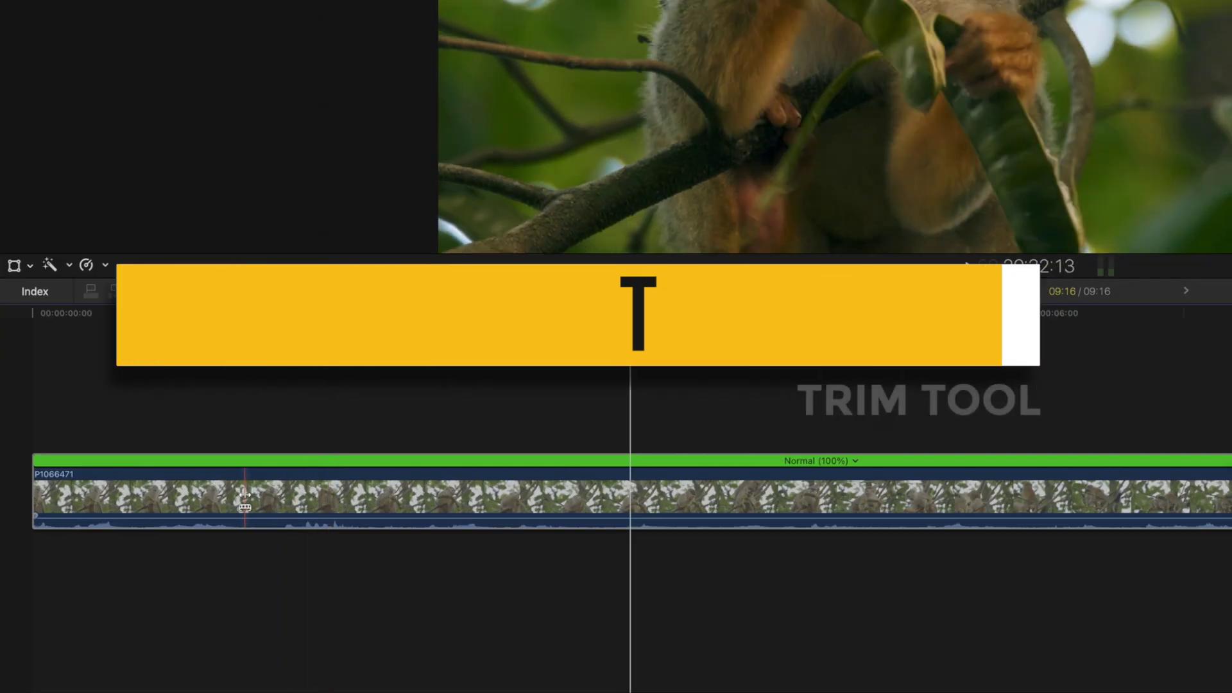
left_click_drag(326, 497, 399, 501)
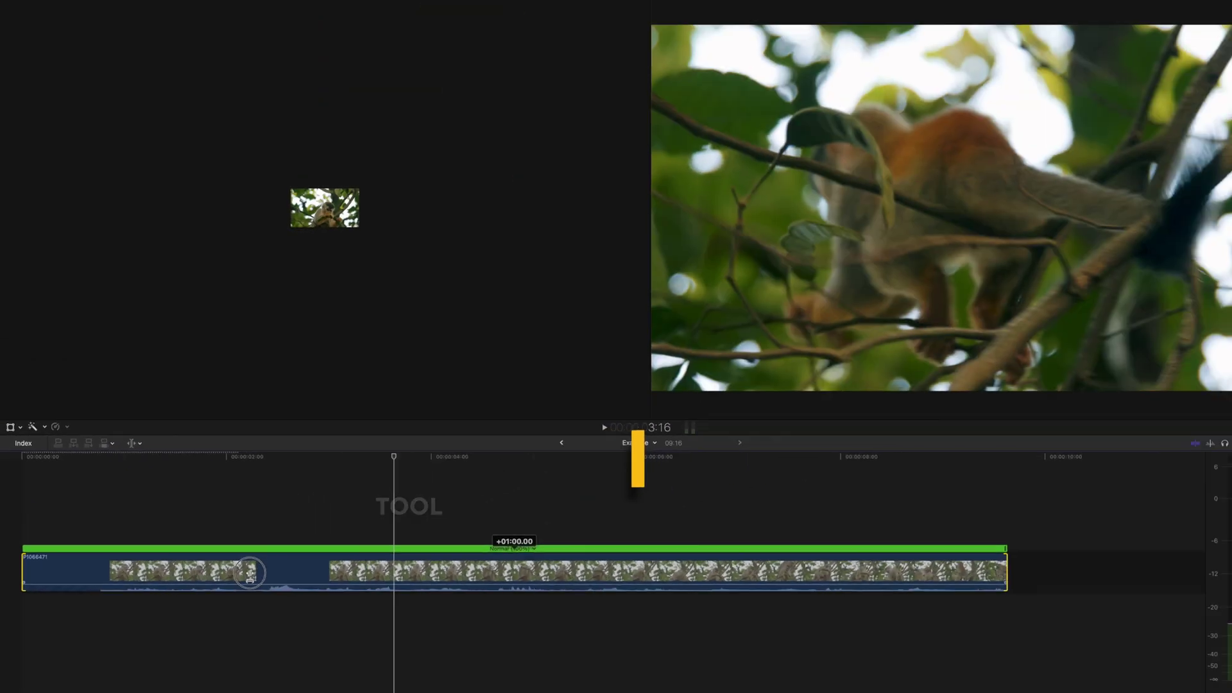
left_click_drag(249, 573, 196, 573)
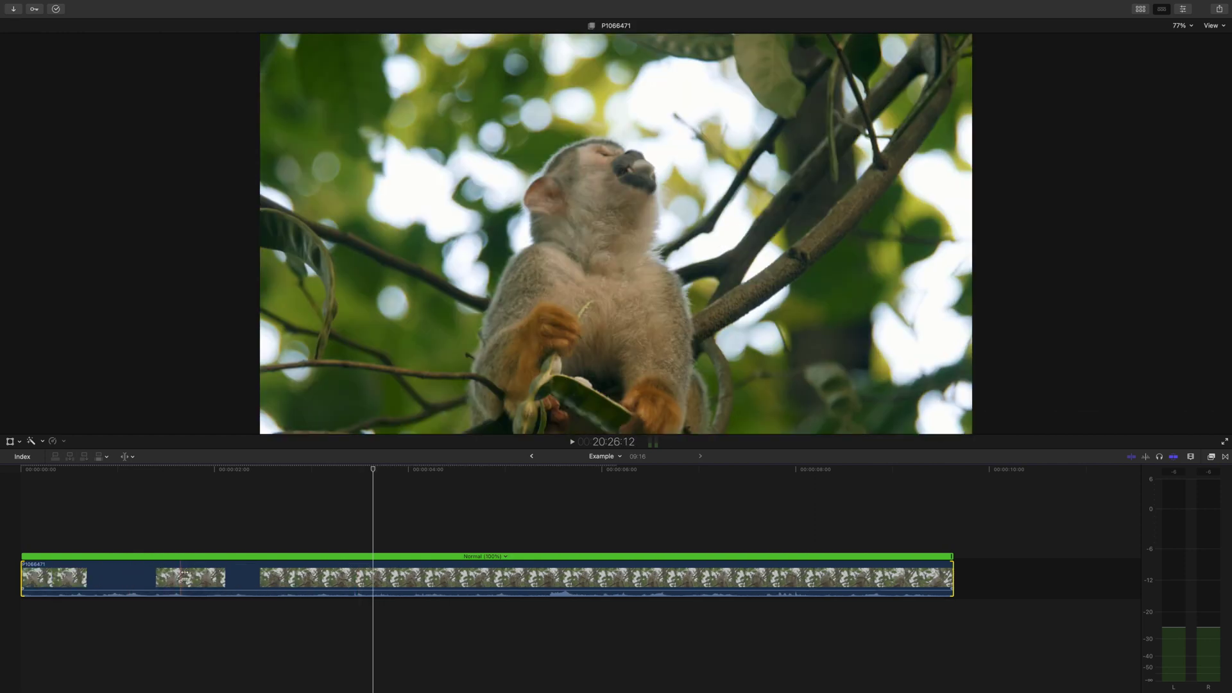
left_click_drag(192, 579, 409, 579)
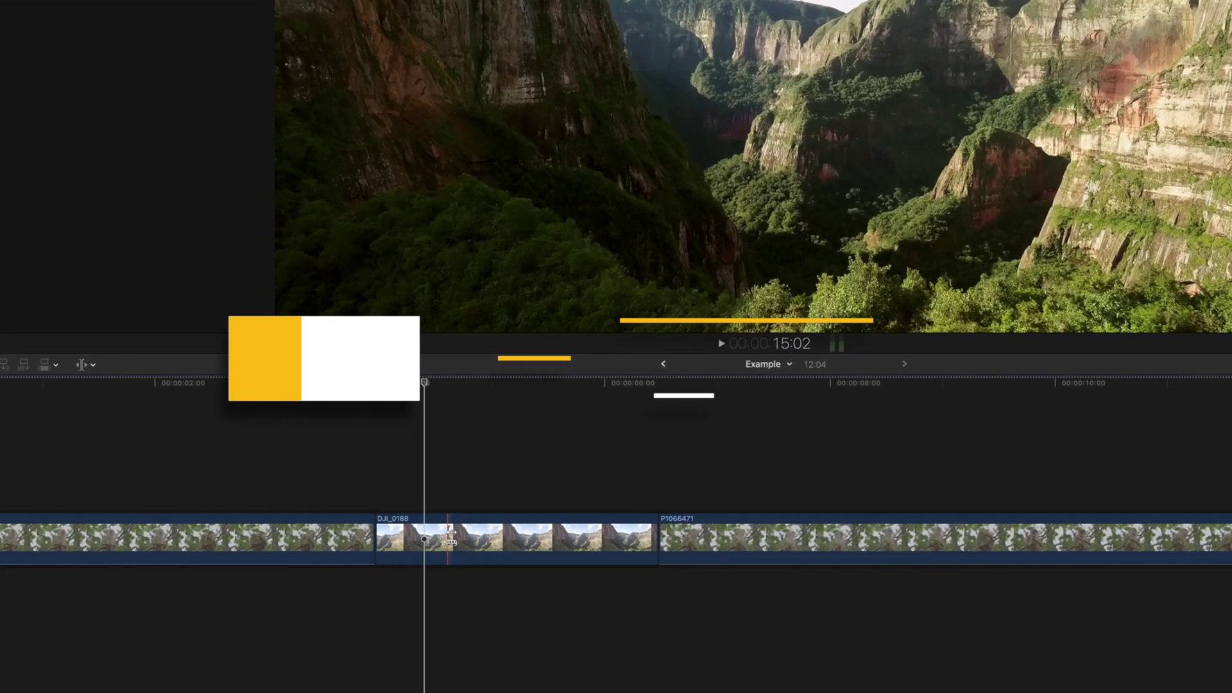
- Slide DJI_0188 progressively left between the two monkey clips
left_click_drag(360, 577, 338, 578)
left_click_drag(382, 537, 607, 537)
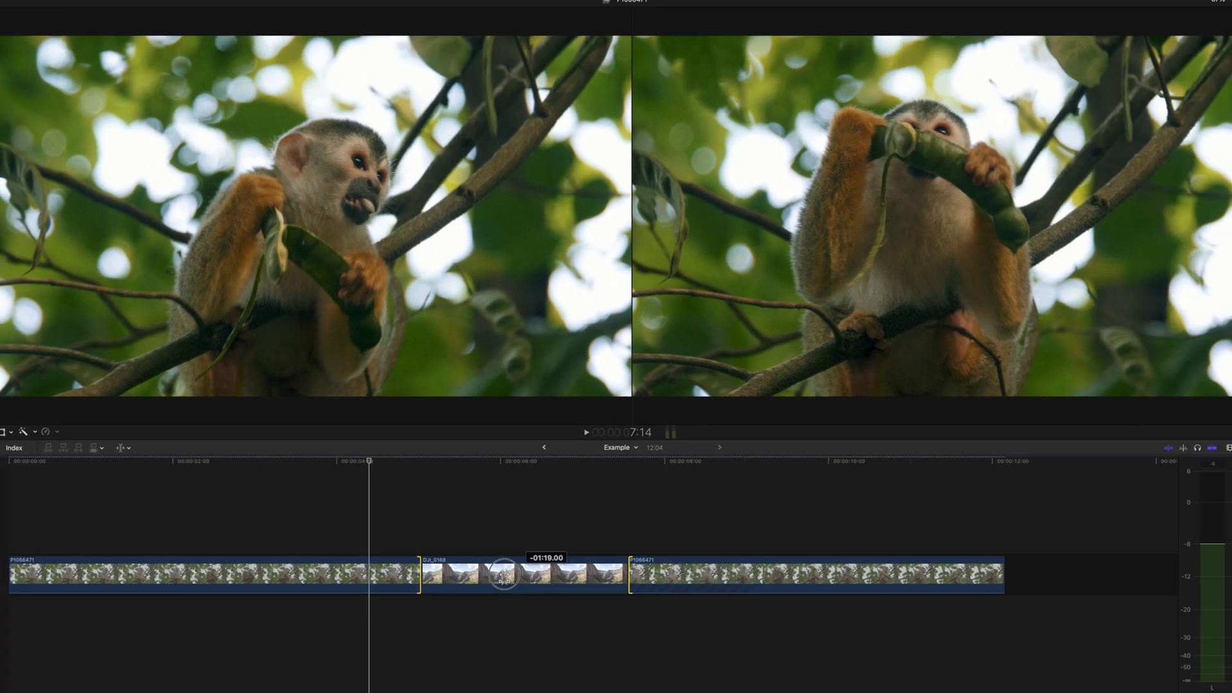
left_click_drag(504, 575, 284, 580)
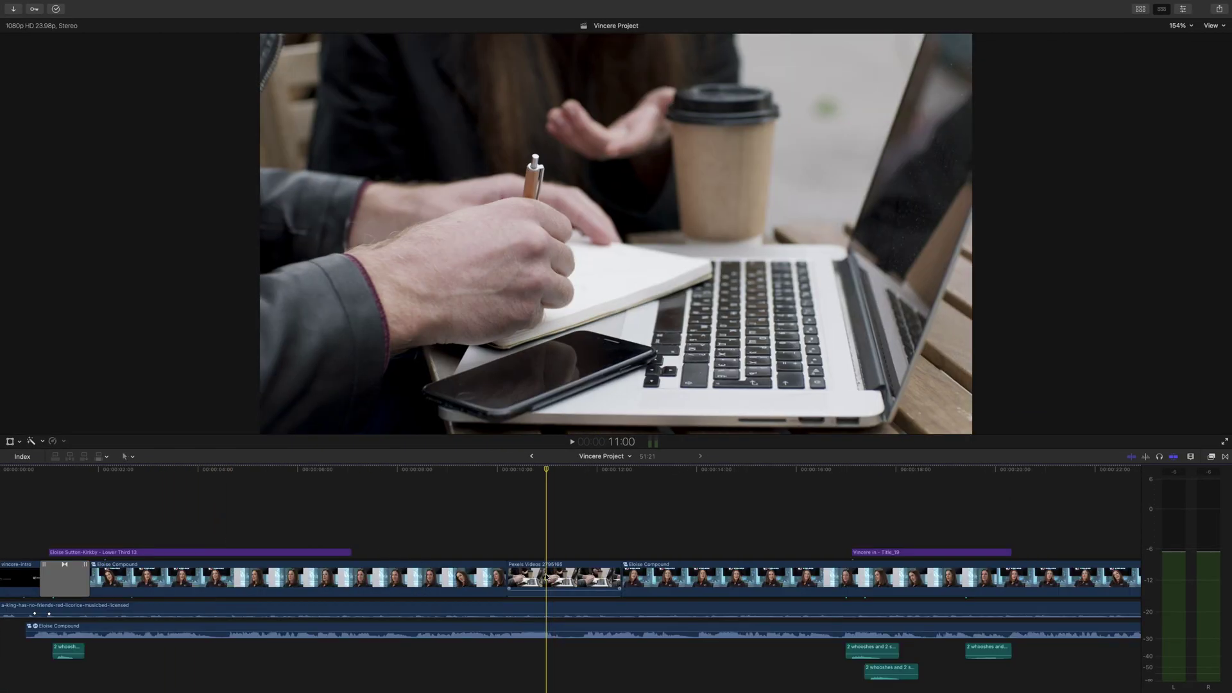
- Slide the Pexels clip left between the Eloise Compound clips and mark a three-second range on Gyro
left_click_drag(528, 581, 502, 581)
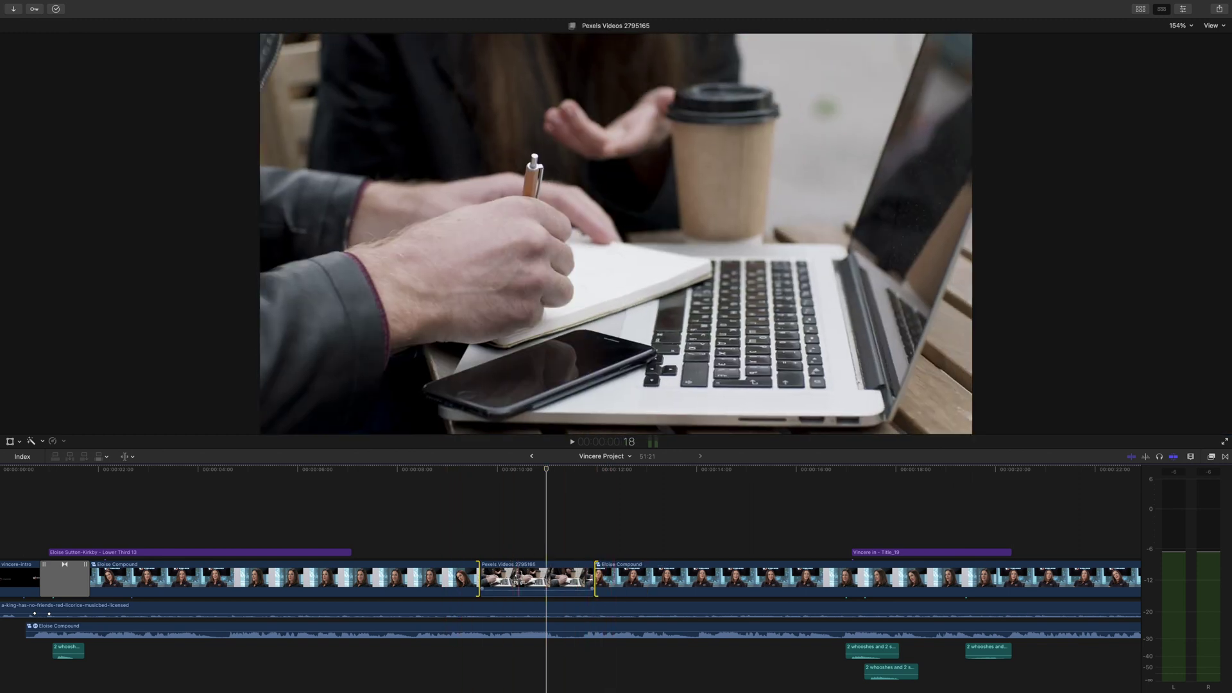
left_click_drag(519, 580, 413, 579)
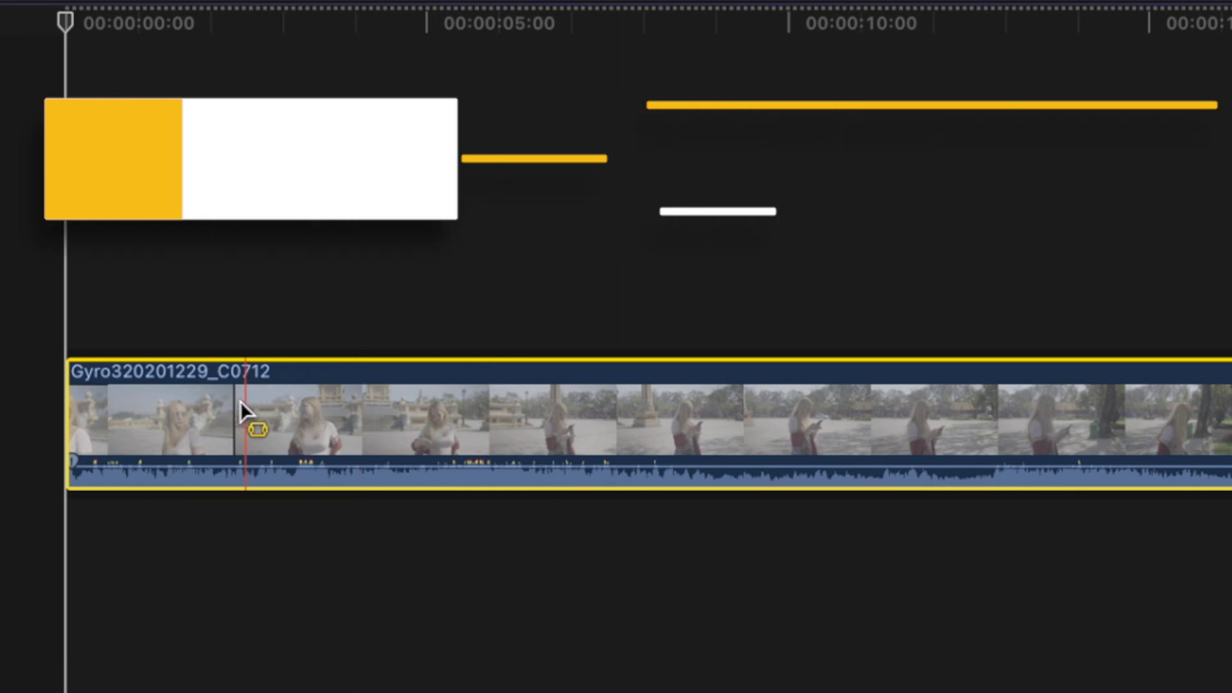
left_click_drag(207, 406, 809, 426)
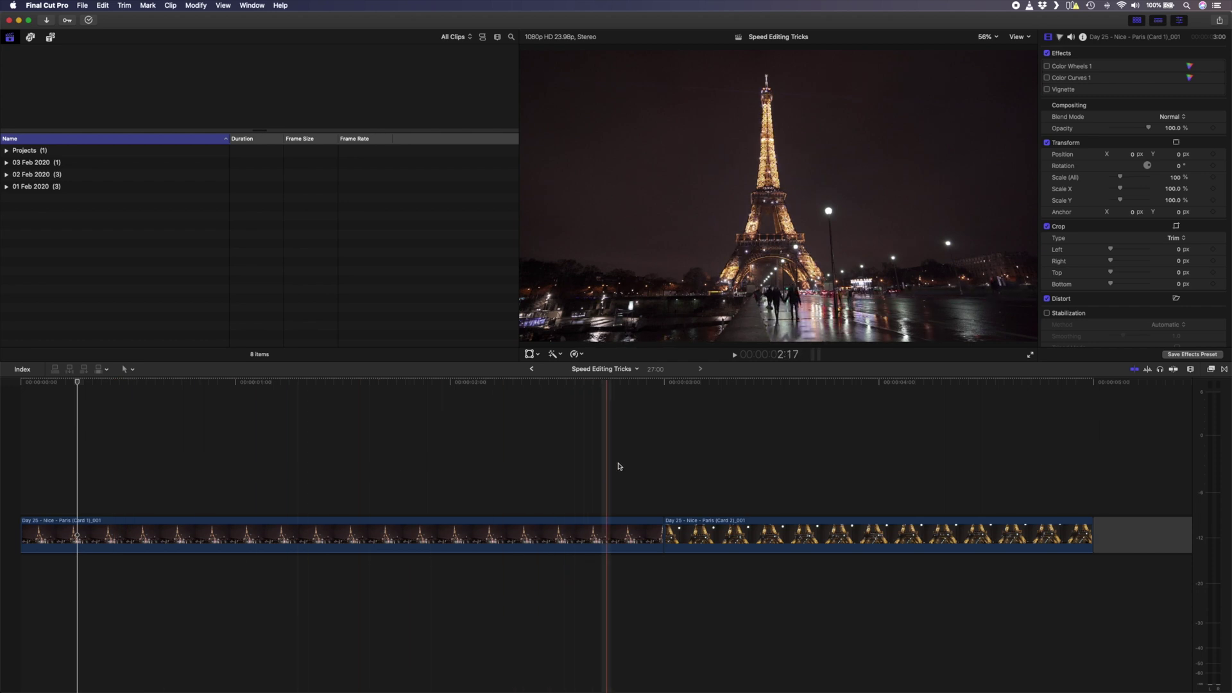
- Enable Color Curves on the first Eiffel Tower clip, scale it to 111% and set Position Y to -37 px
left_click(467, 509)
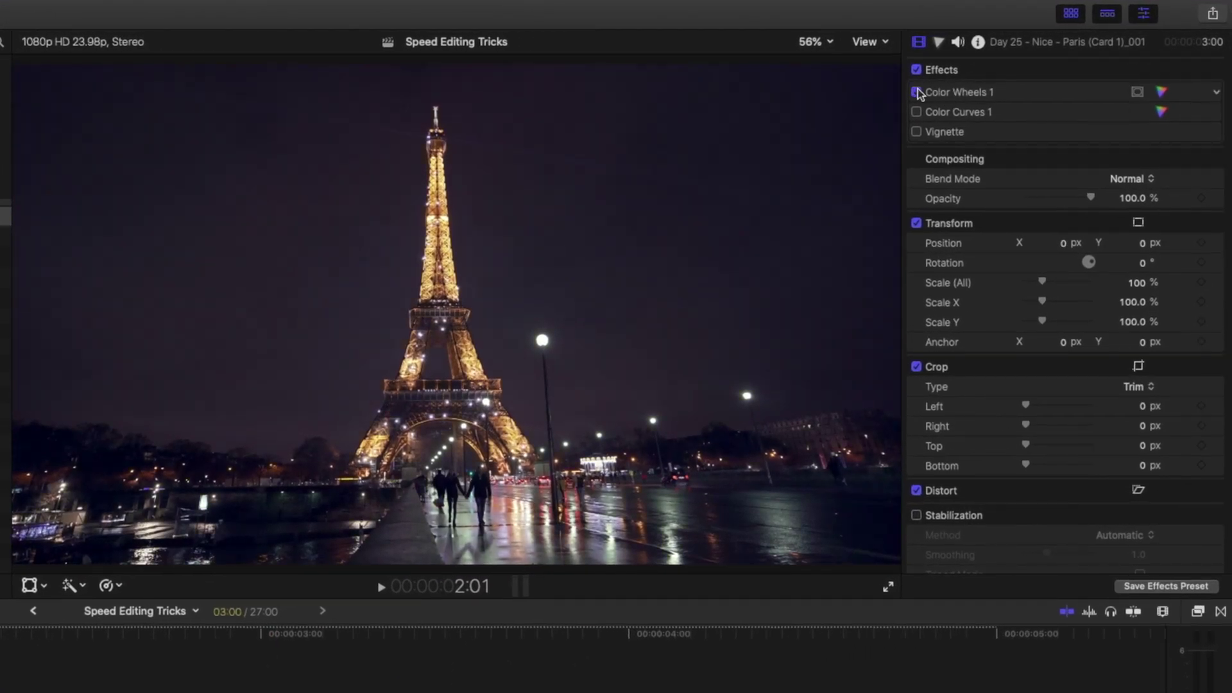
left_click(917, 112)
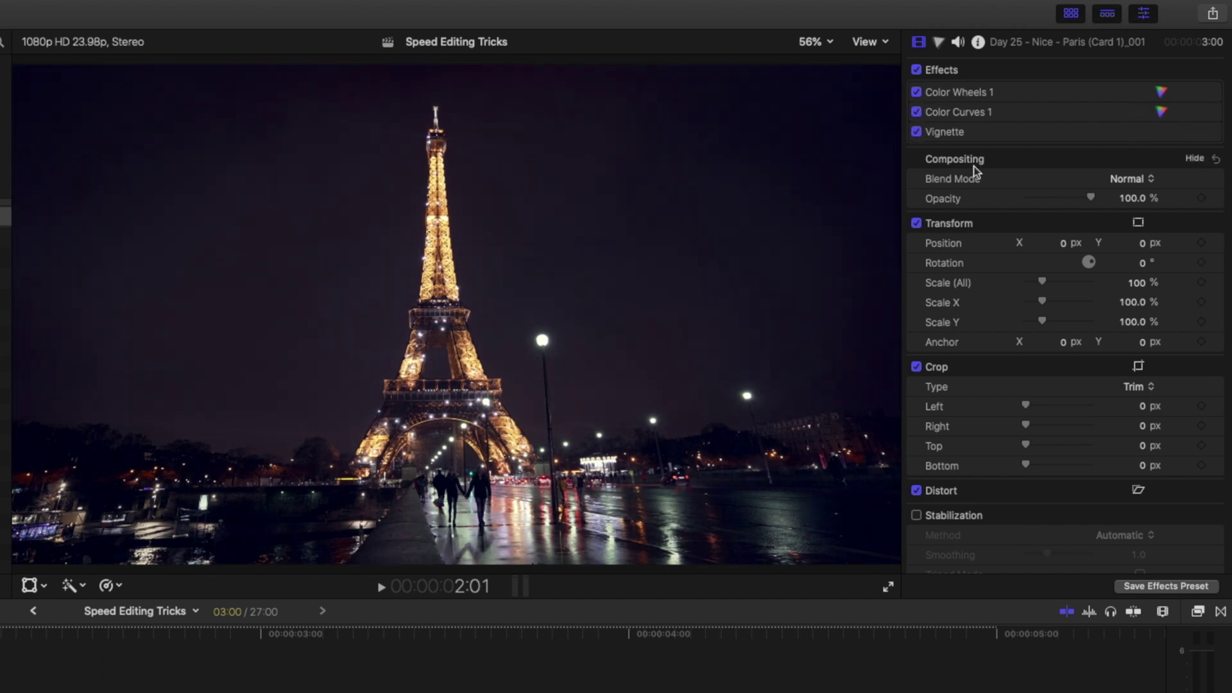
left_click_drag(1038, 285, 1067, 278)
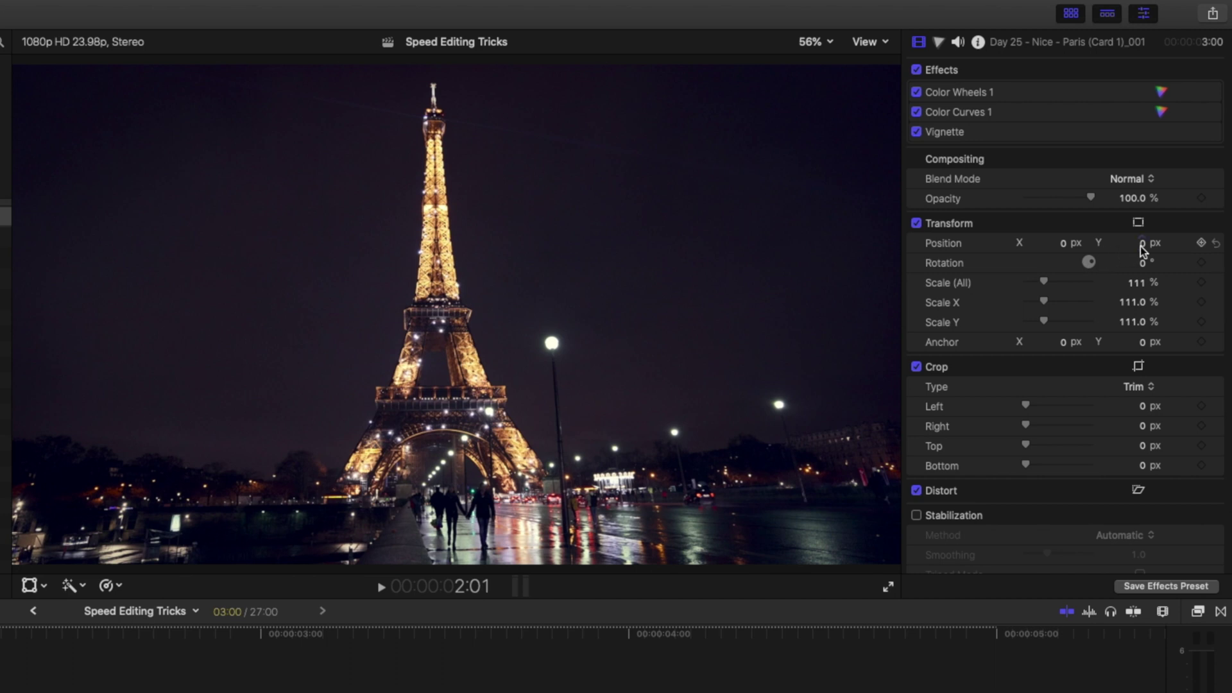
left_click_drag(1143, 249, 1144, 249)
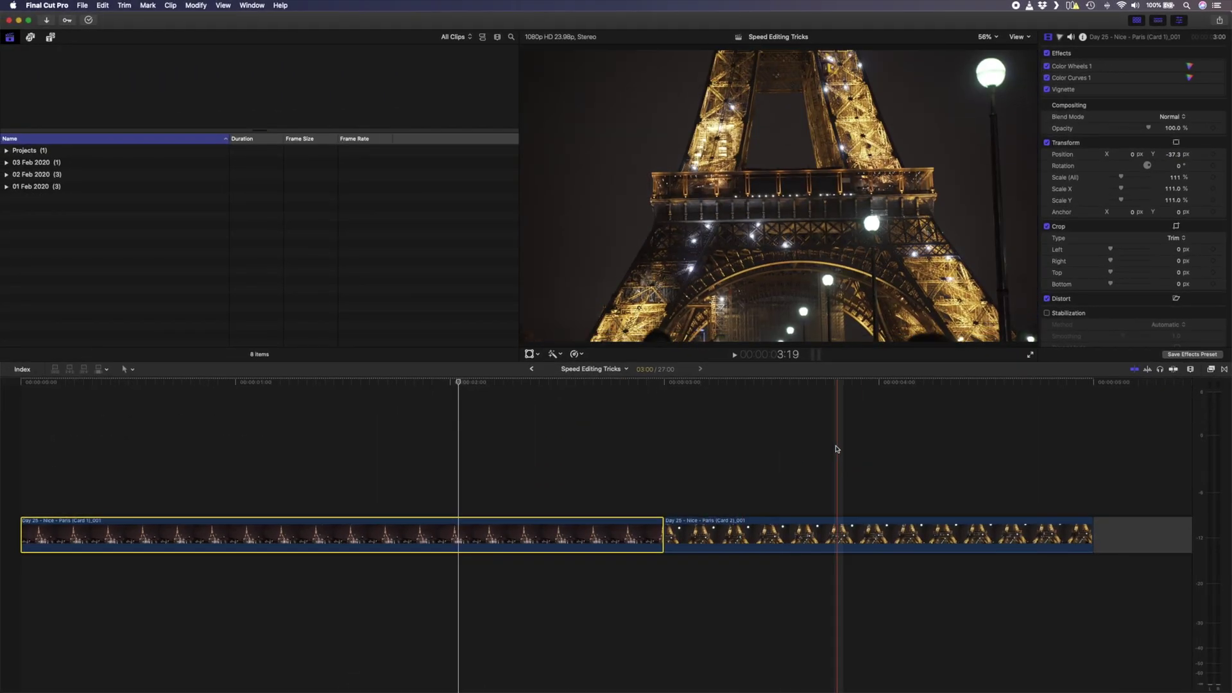
- Copy the first Eiffel Tower clip and paste its effects and transform onto the second clip
key("super+c")
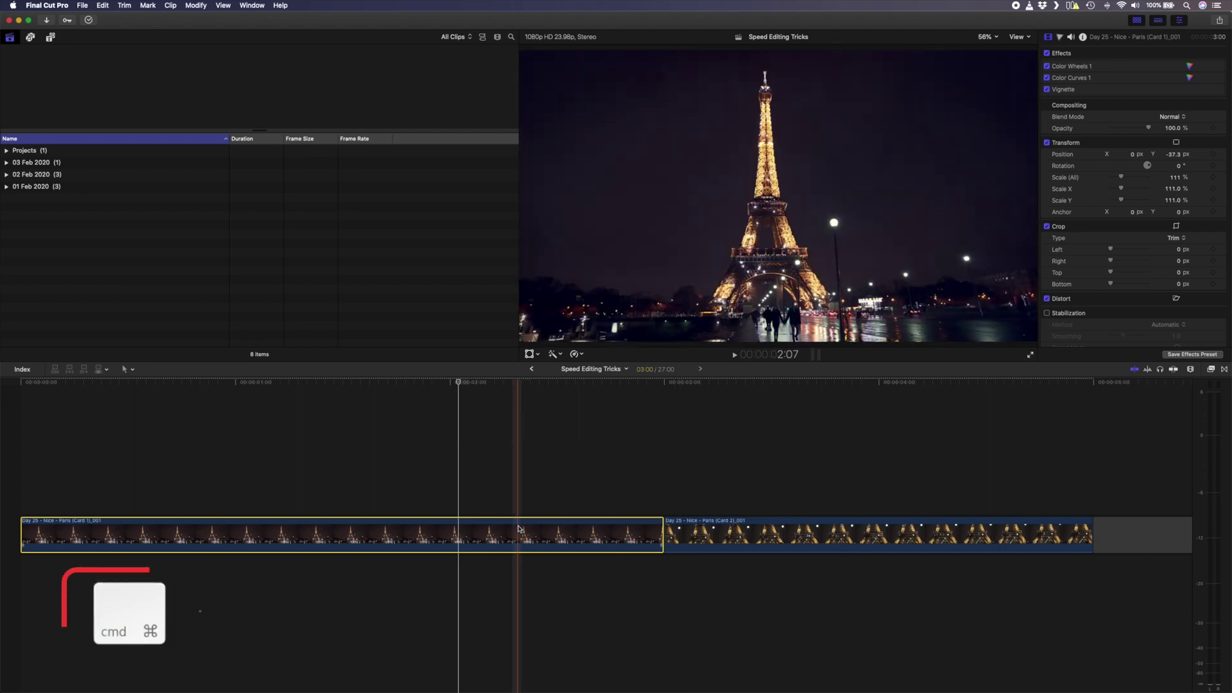
left_click(833, 525)
key("super+shift+v")
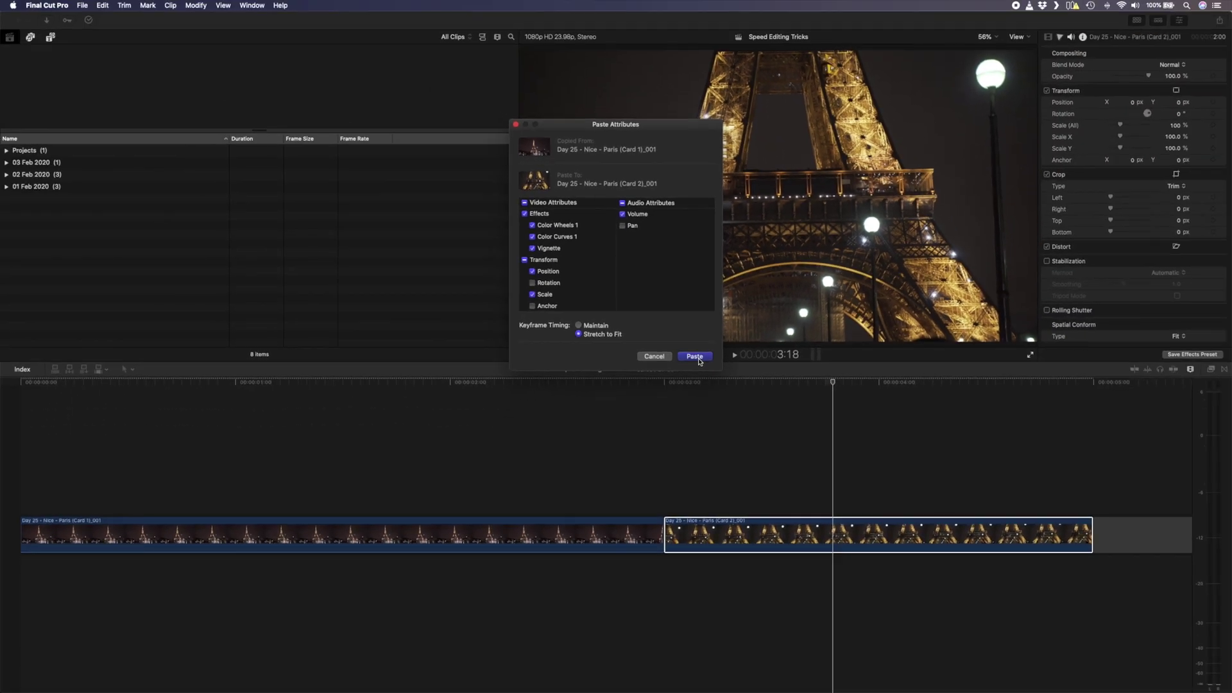
left_click(695, 357)
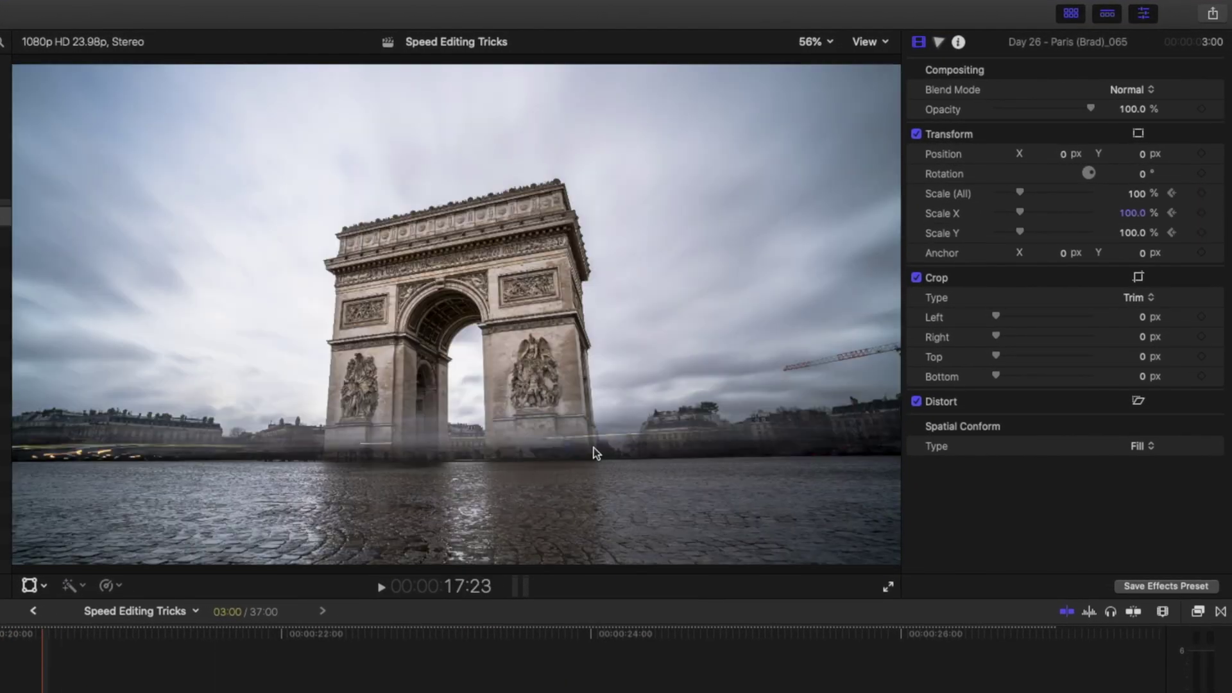
- Enter a new overall scale, show the Video Animation lanes, and open Paste Attributes for the second Arc de Triomphe clip
left_click(1137, 193)
type("112.57")
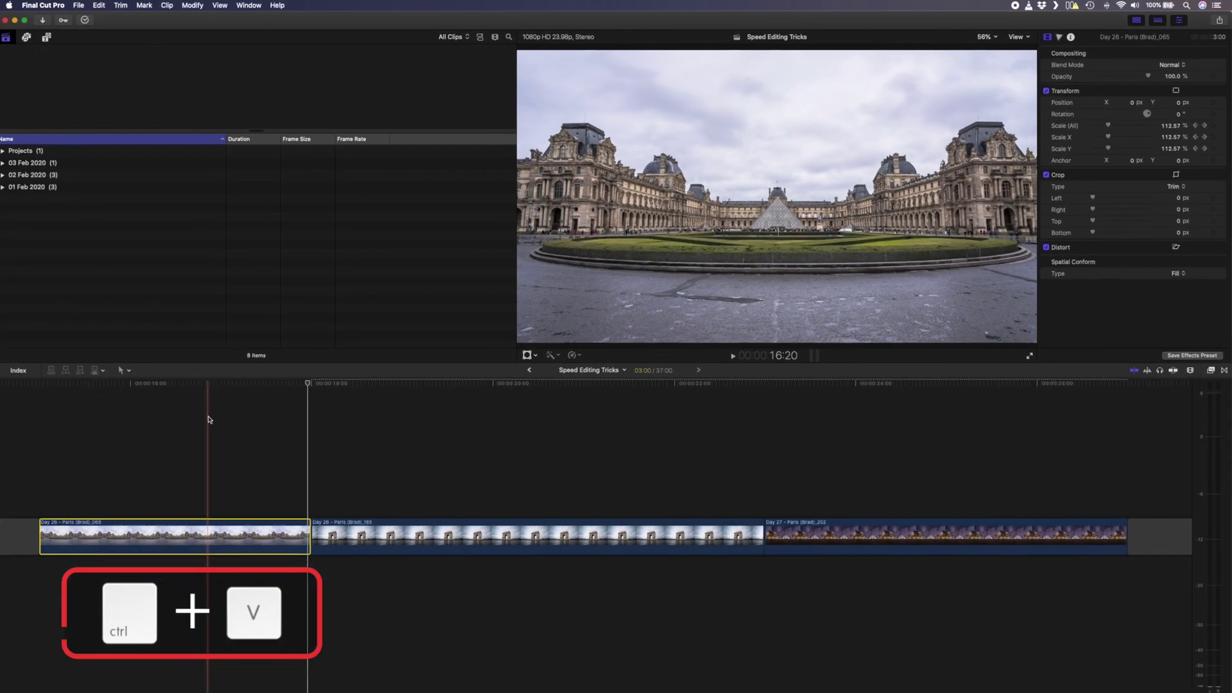
key("ctrl+v")
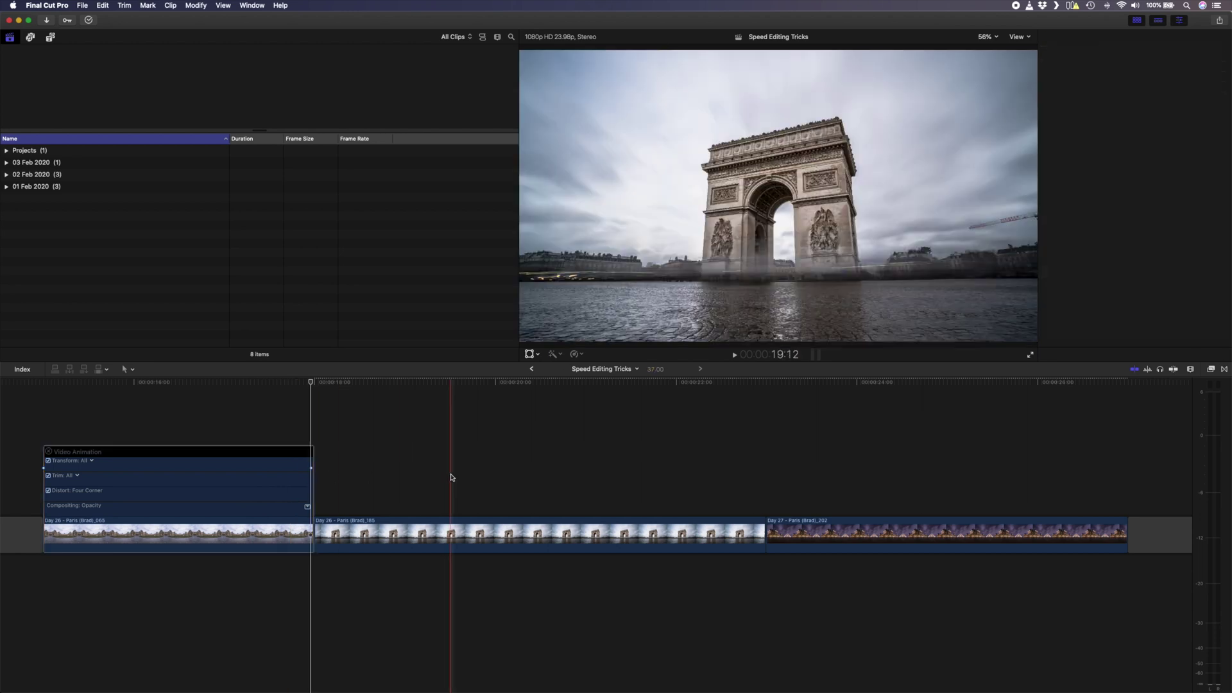
left_click(450, 533)
key("shift+super+v")
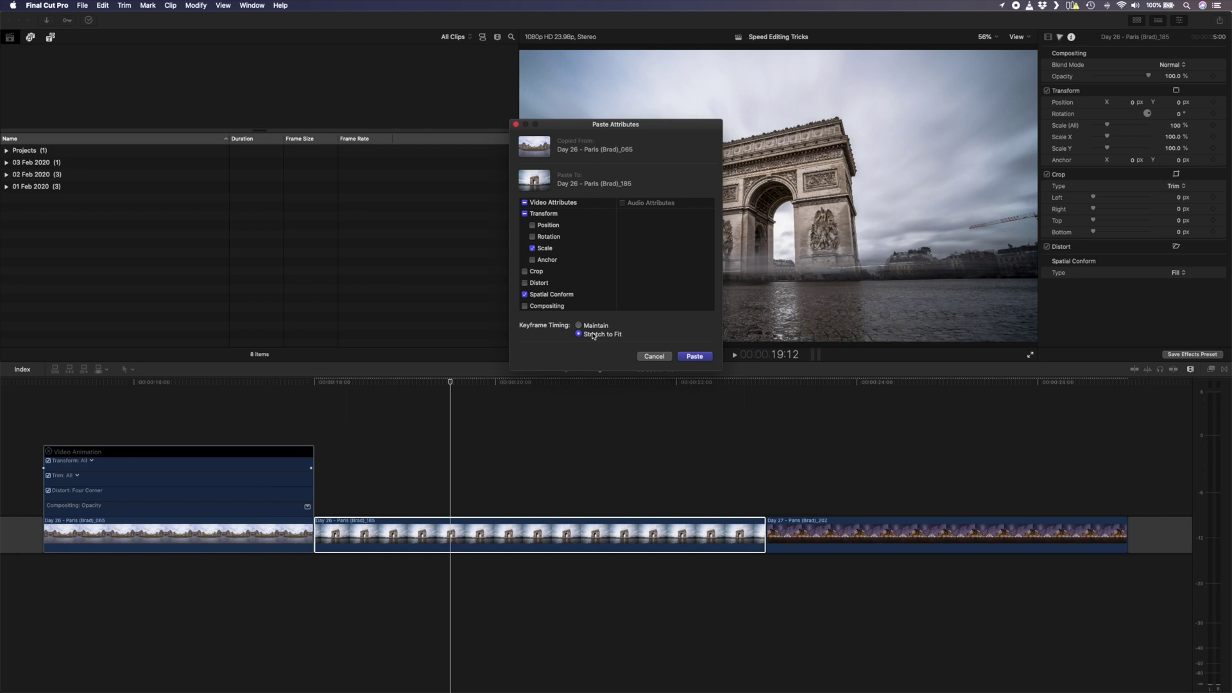
- Paste the scale, remove attributes except Spatial Conform, then paste the scale onto both selected clips
left_click(695, 357)
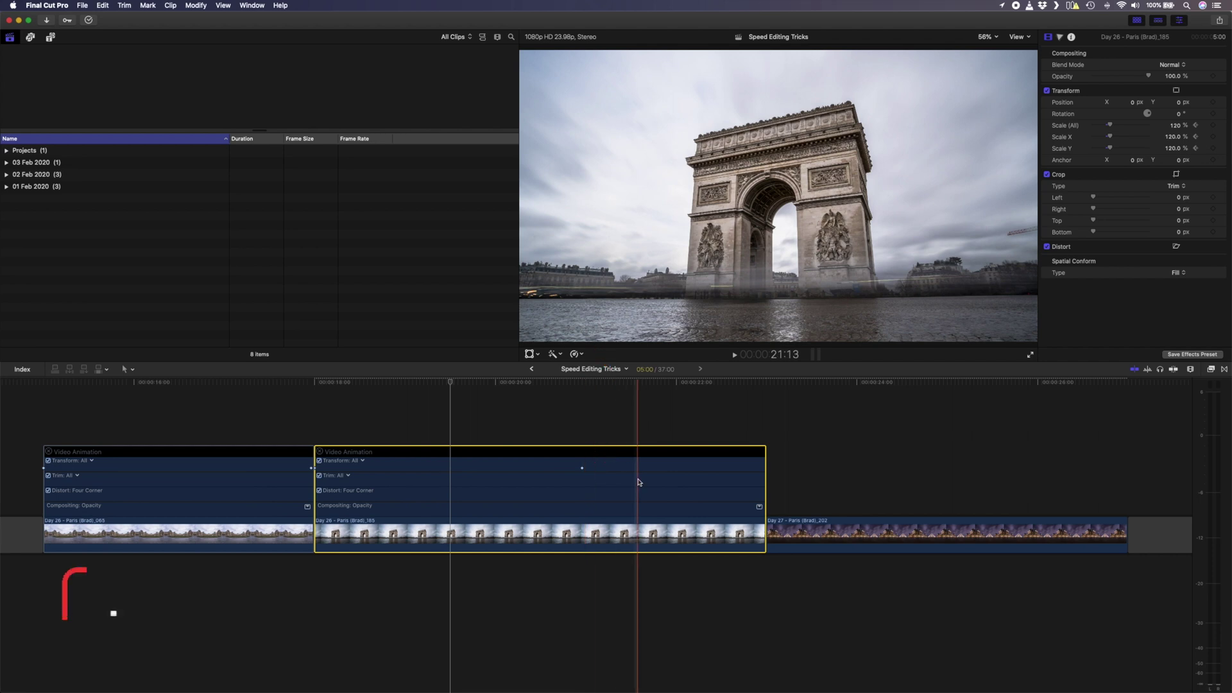
key("super+shift+x")
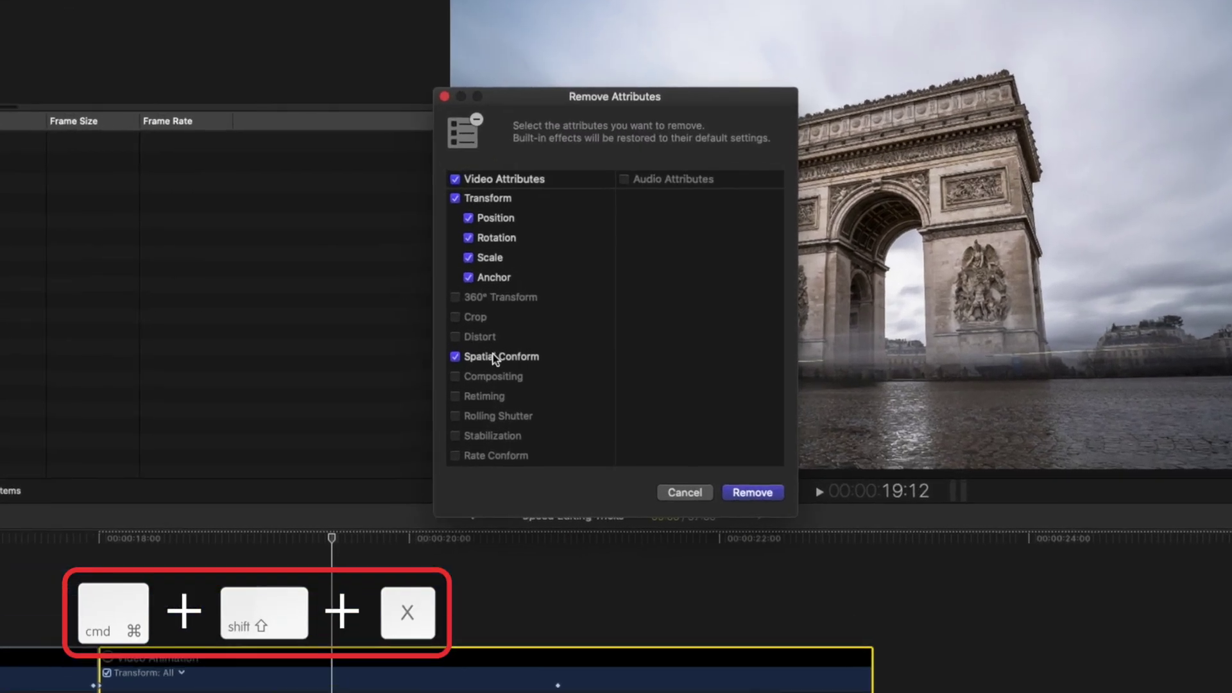
left_click(493, 357)
key("Return")
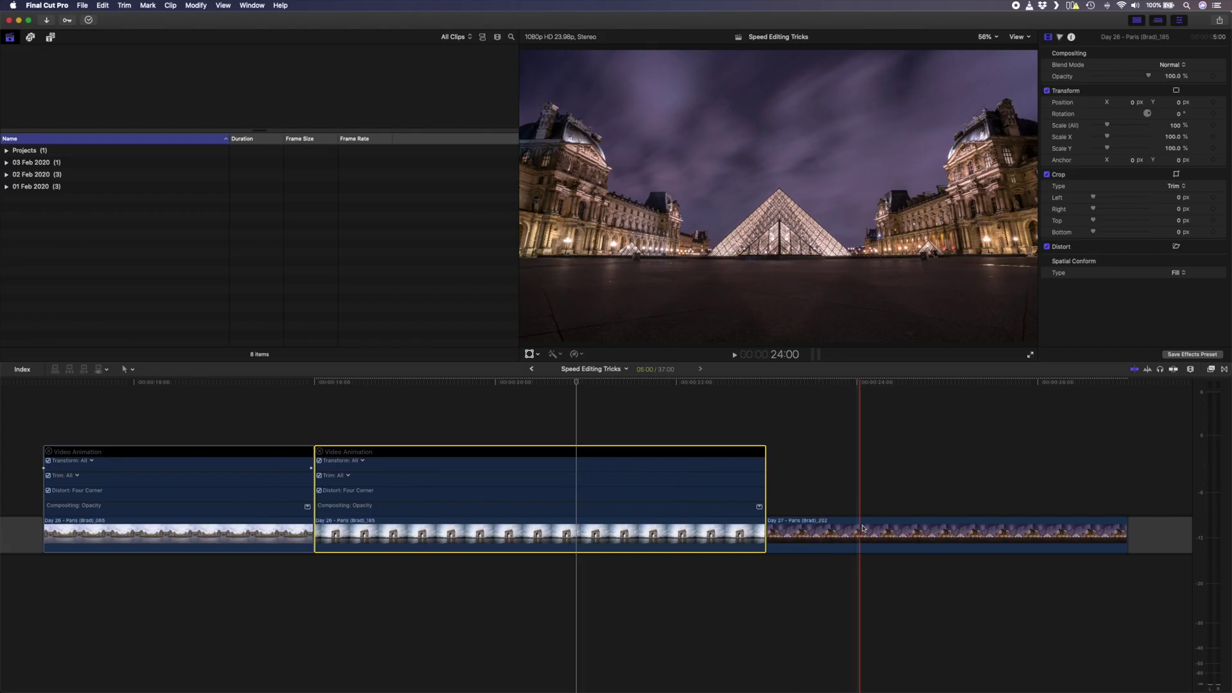
key("super+shift+v")
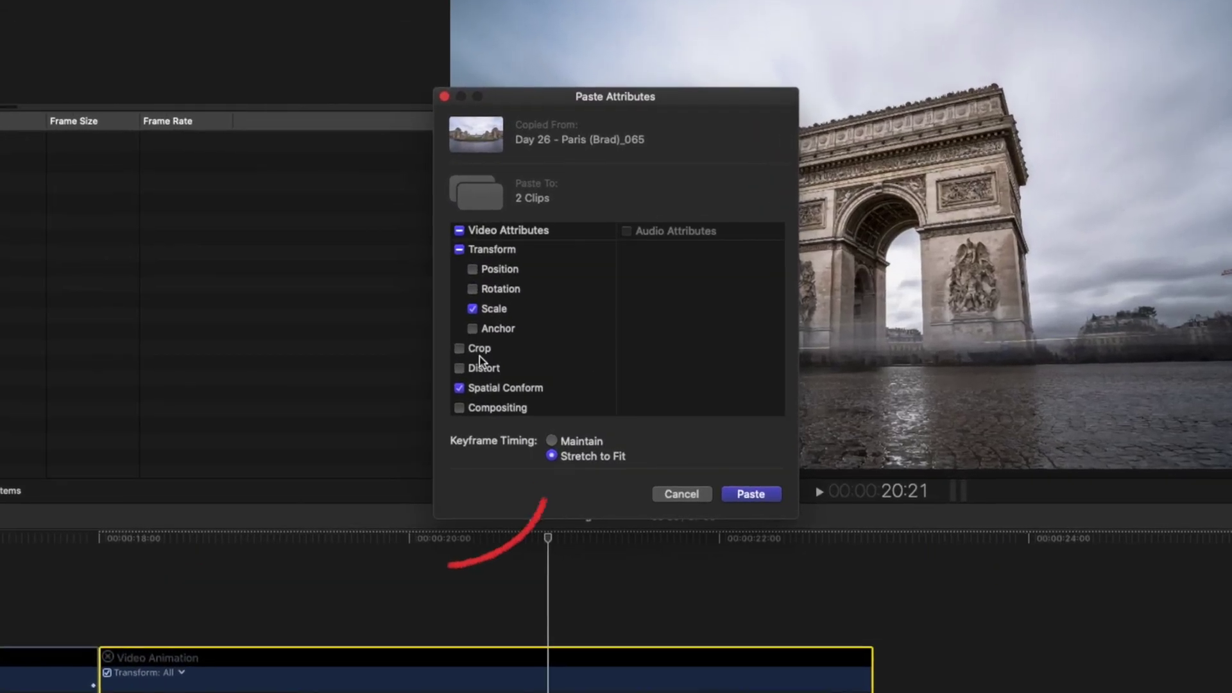
left_click(748, 493)
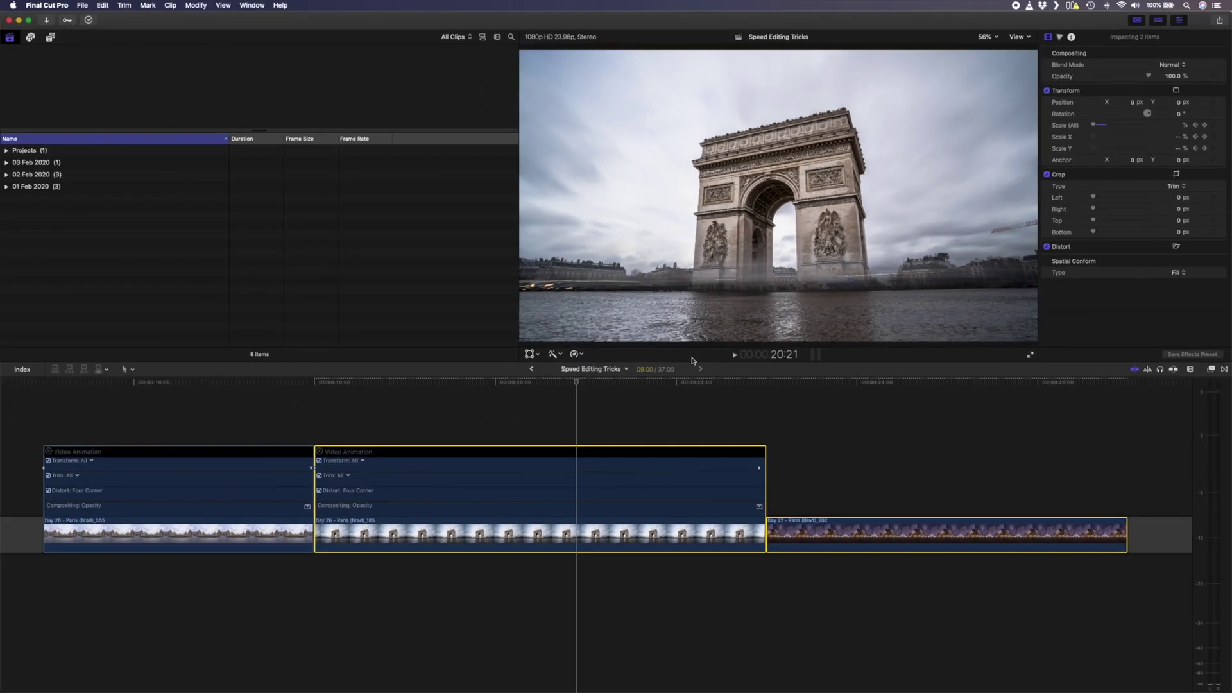
- Show the third clip's Video Animation lanes, confirming its 120% scale
key("ctrl+v")
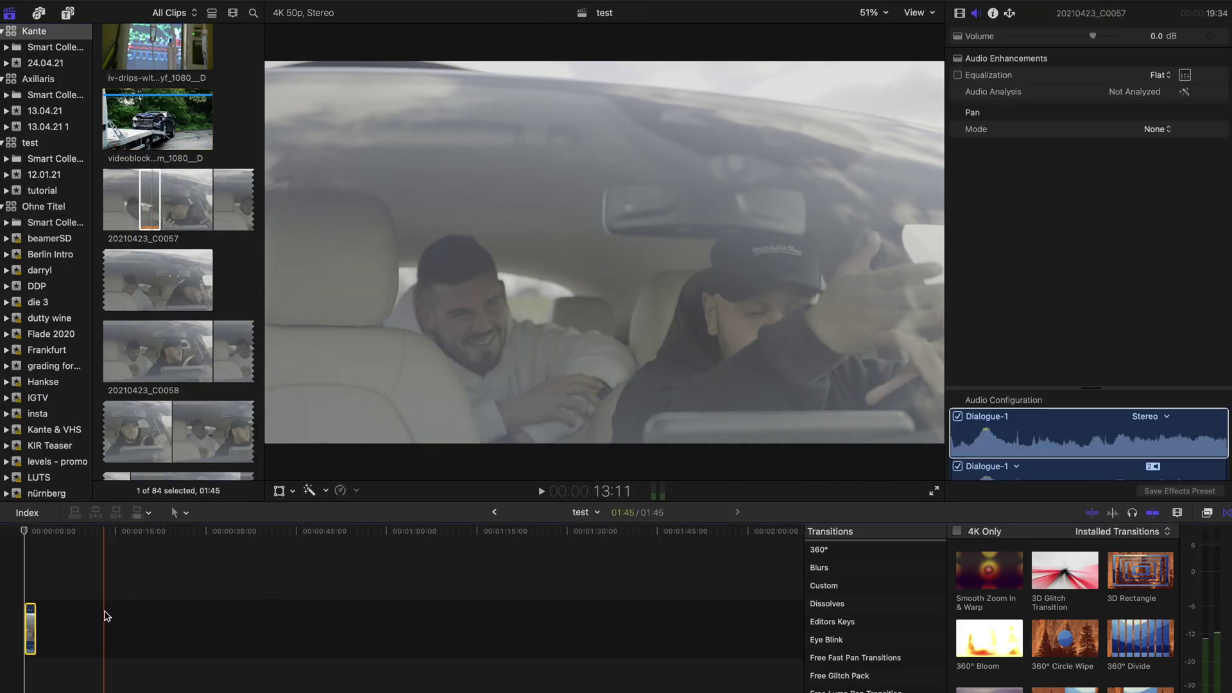
- Add a browser clip to the test timeline, then append a drone clip and a car clip
left_click_drag(187, 404, 46, 629)
scroll(166, 387, "down", 10)
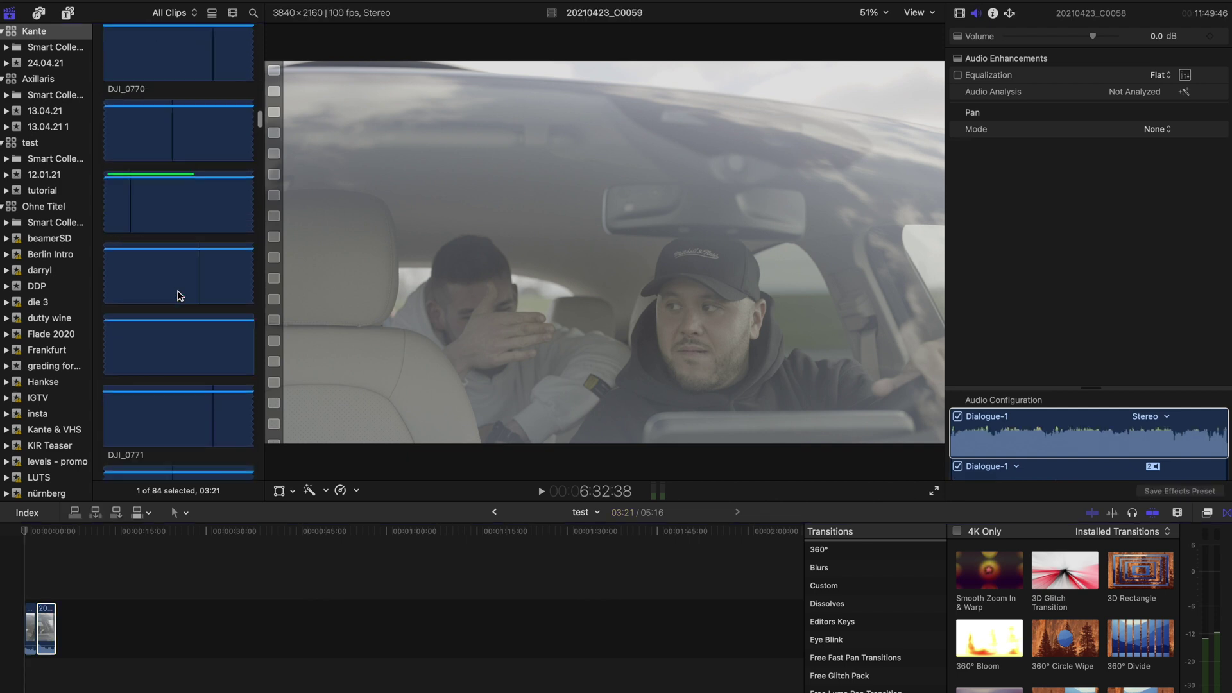
key("e")
scroll(160, 385, "up", 10)
left_click(196, 282)
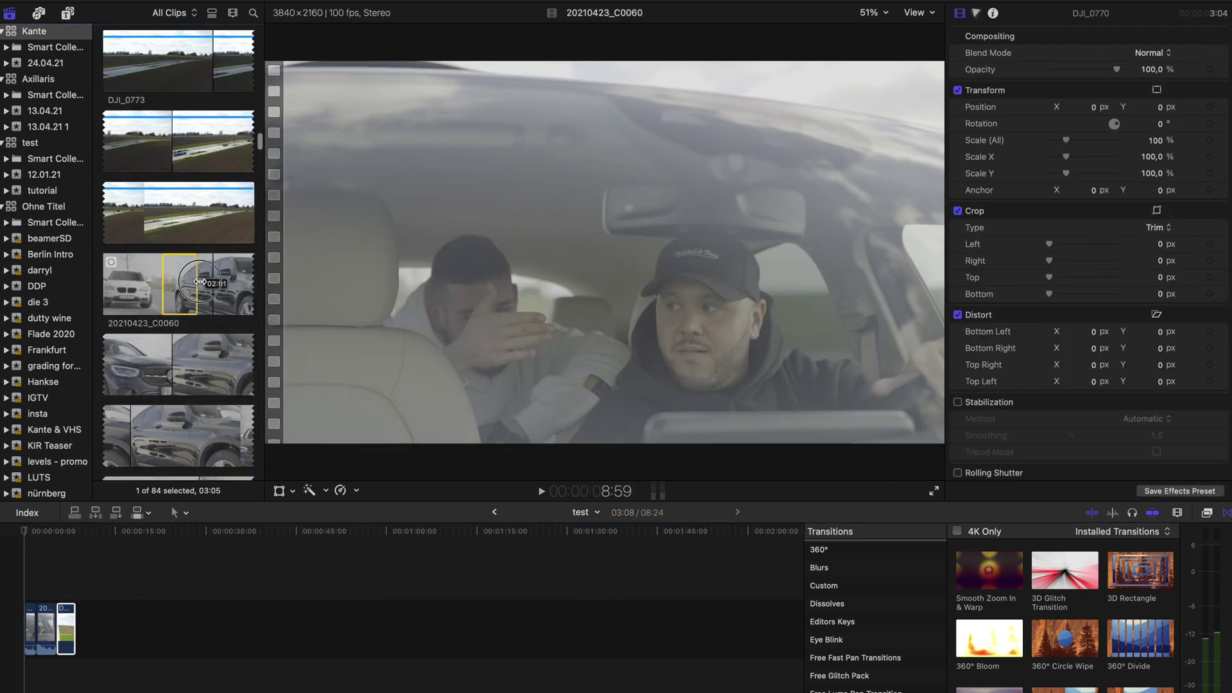
key("e")
- Add one more car clip at the end, then select all five clips and delete them
left_click_drag(192, 321, 144, 635)
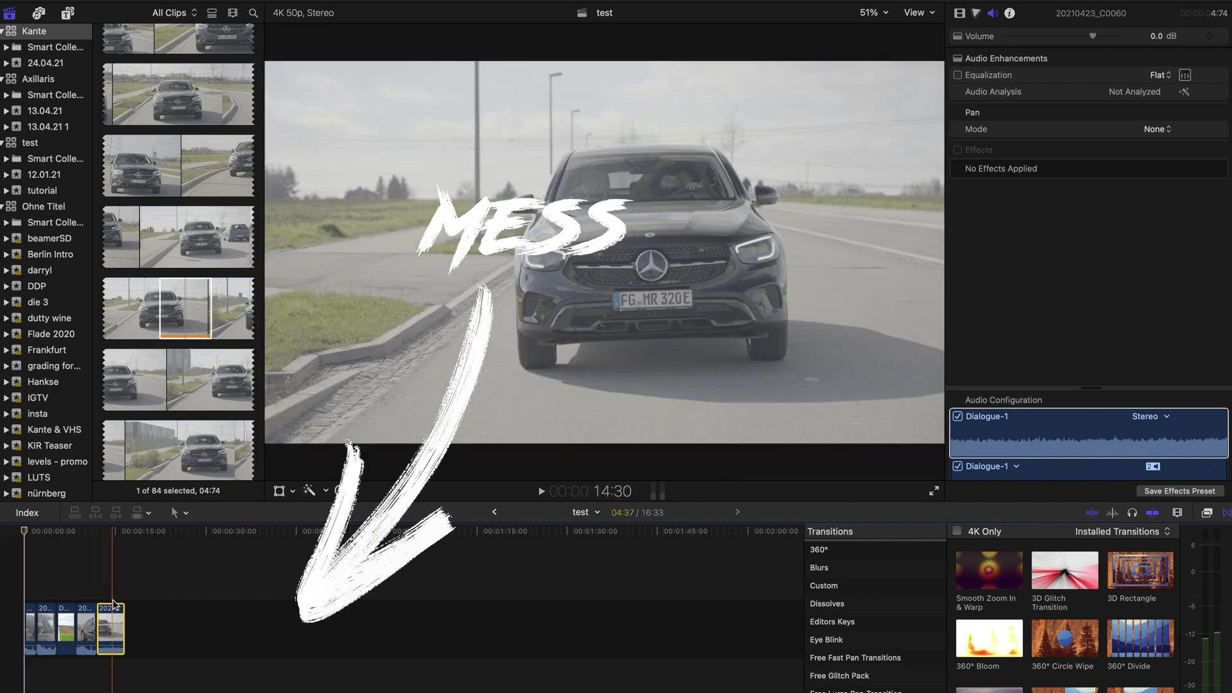
left_click_drag(190, 615, 2, 627)
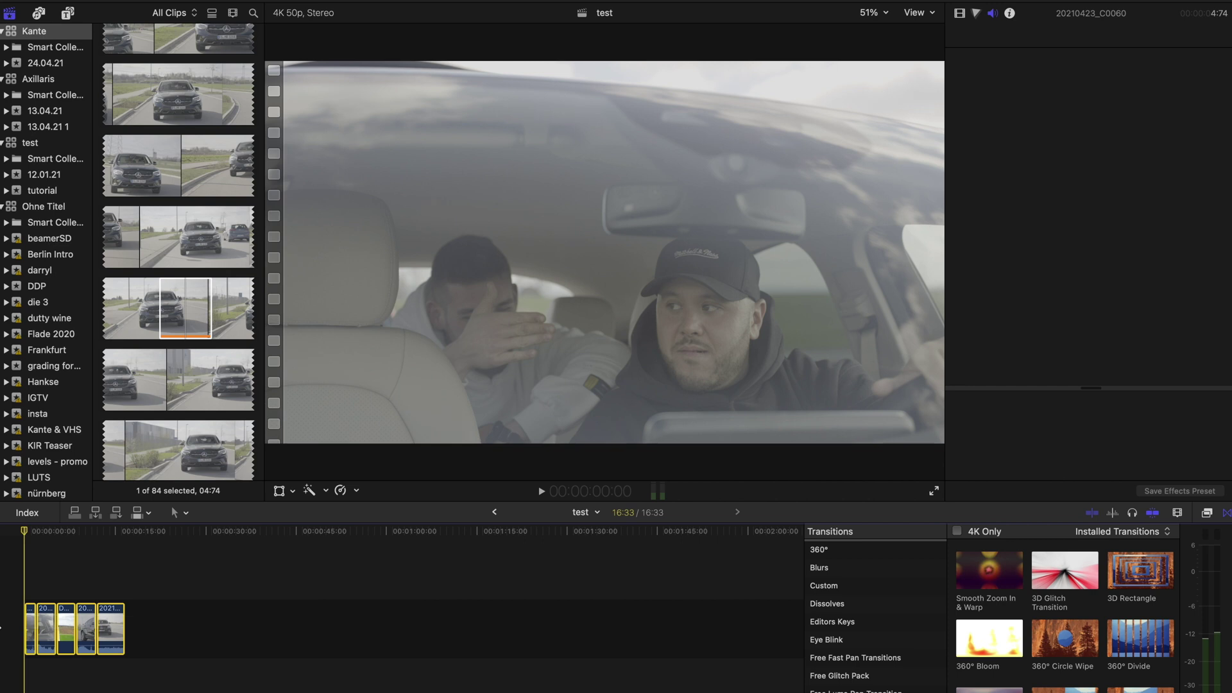
key("Delete")
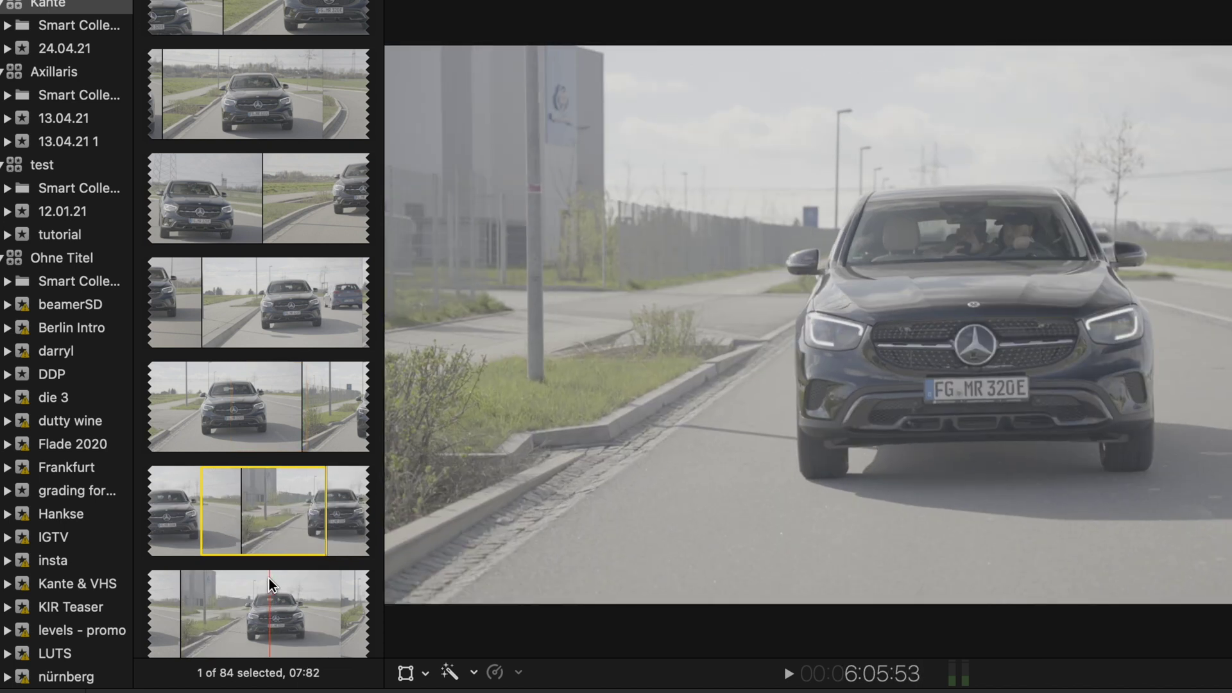
- Rate the marked 07:82 range of the black car clip as a Favorite
key("f")
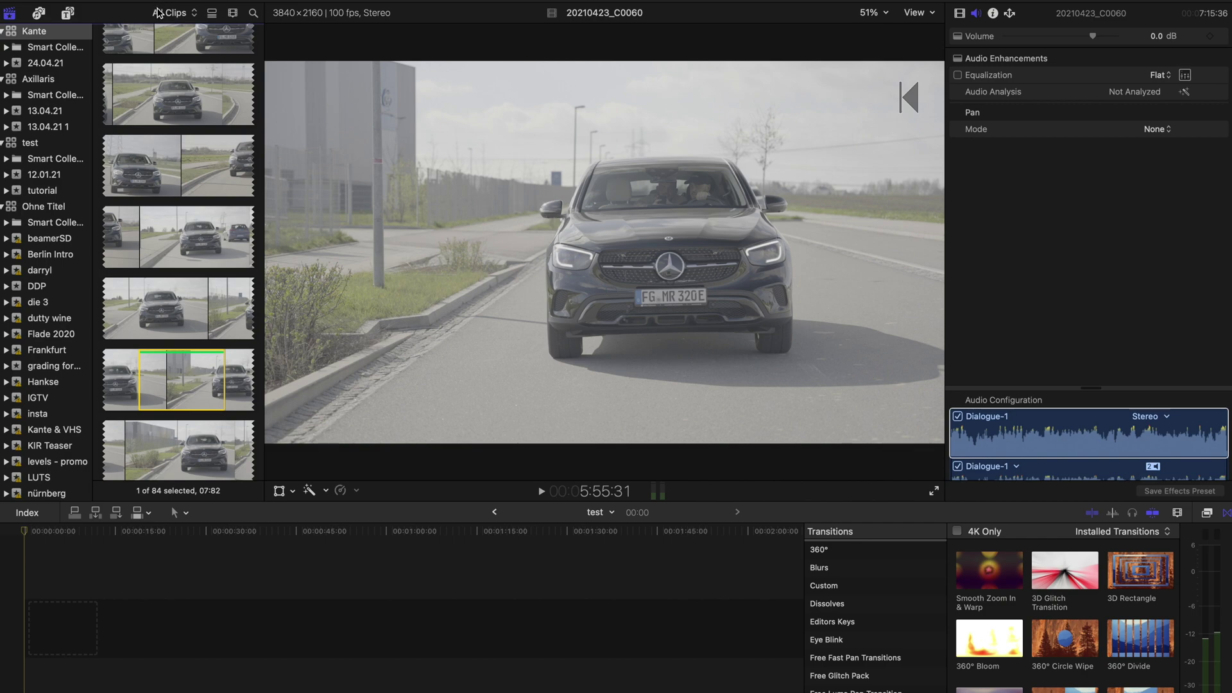
- Switch the browser filter from All Clips to Favorites and scroll through the results
left_click(167, 15)
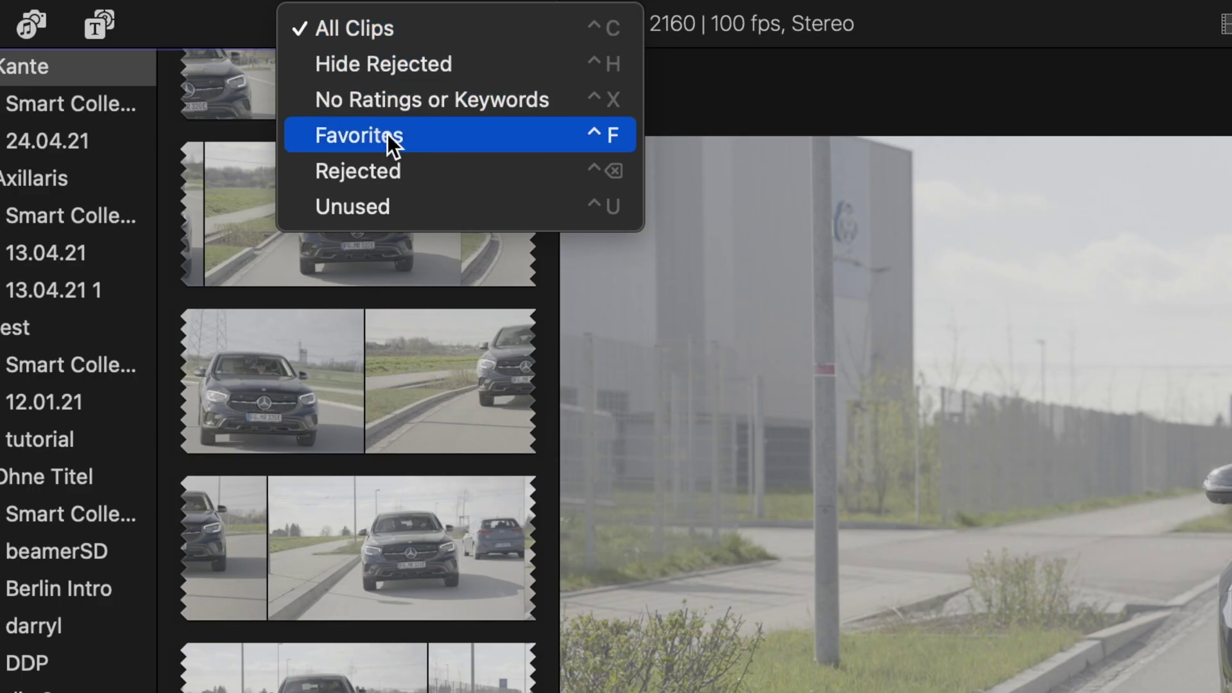
left_click(408, 136)
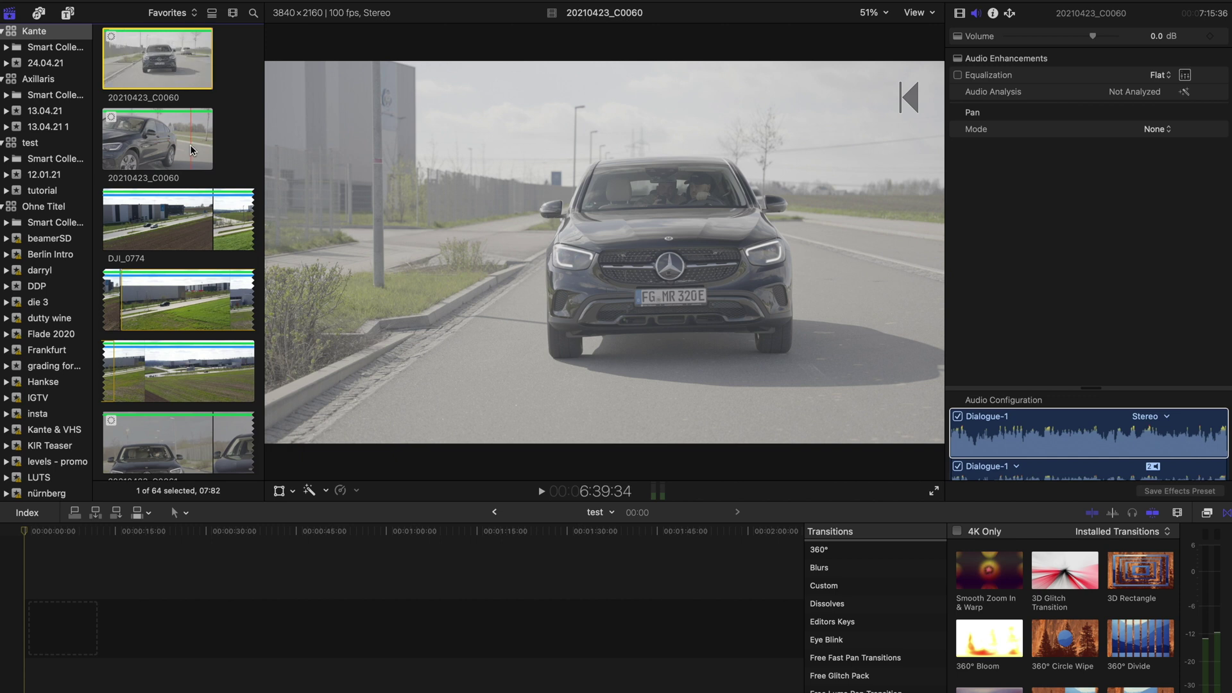
scroll(190, 151, "down", 2)
scroll(190, 150, "down", 6)
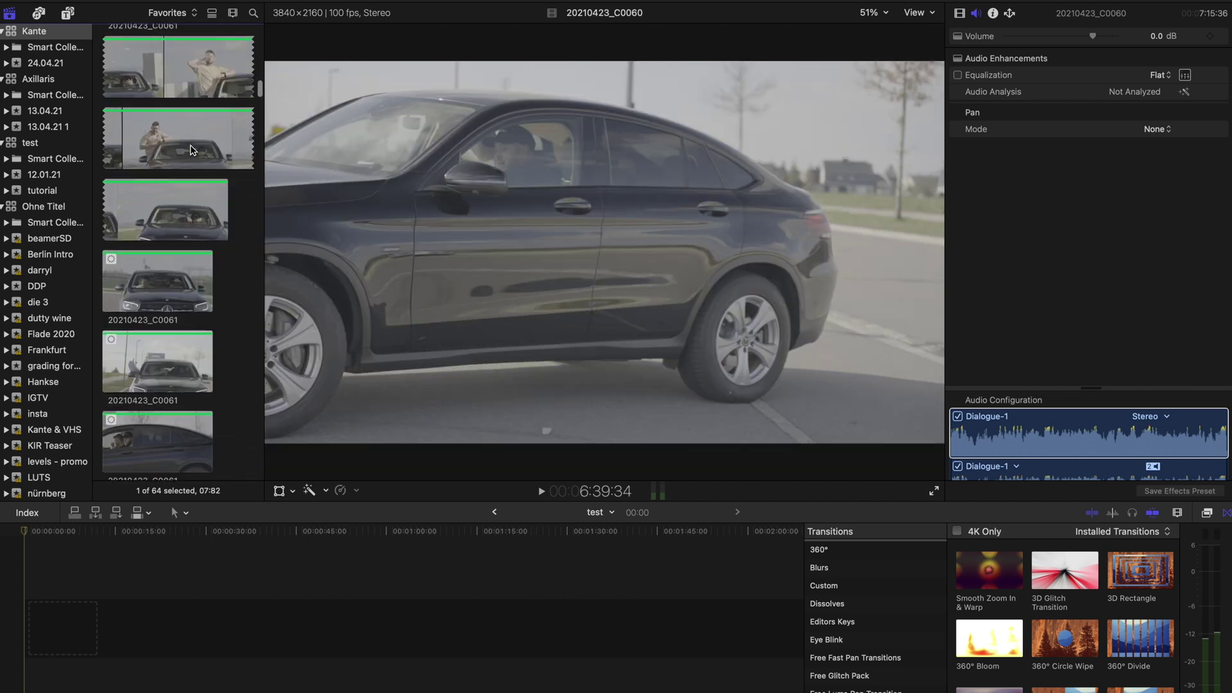
scroll(191, 150, "down", 10)
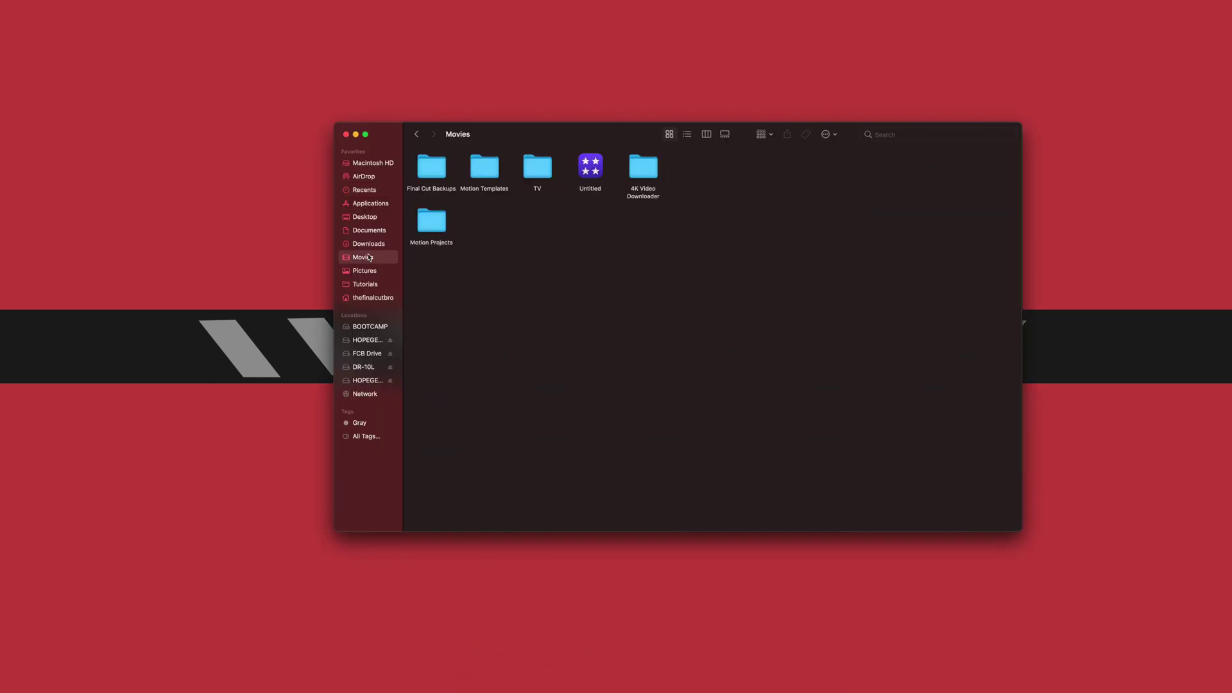
- Move the desktop Adjustment Layer folder into Movies > Motion Templates, replacing the existing folder
double_click(491, 168)
left_click_drag(621, 138, 280, 115)
left_click_drag(758, 229, 309, 162)
left_click(686, 203)
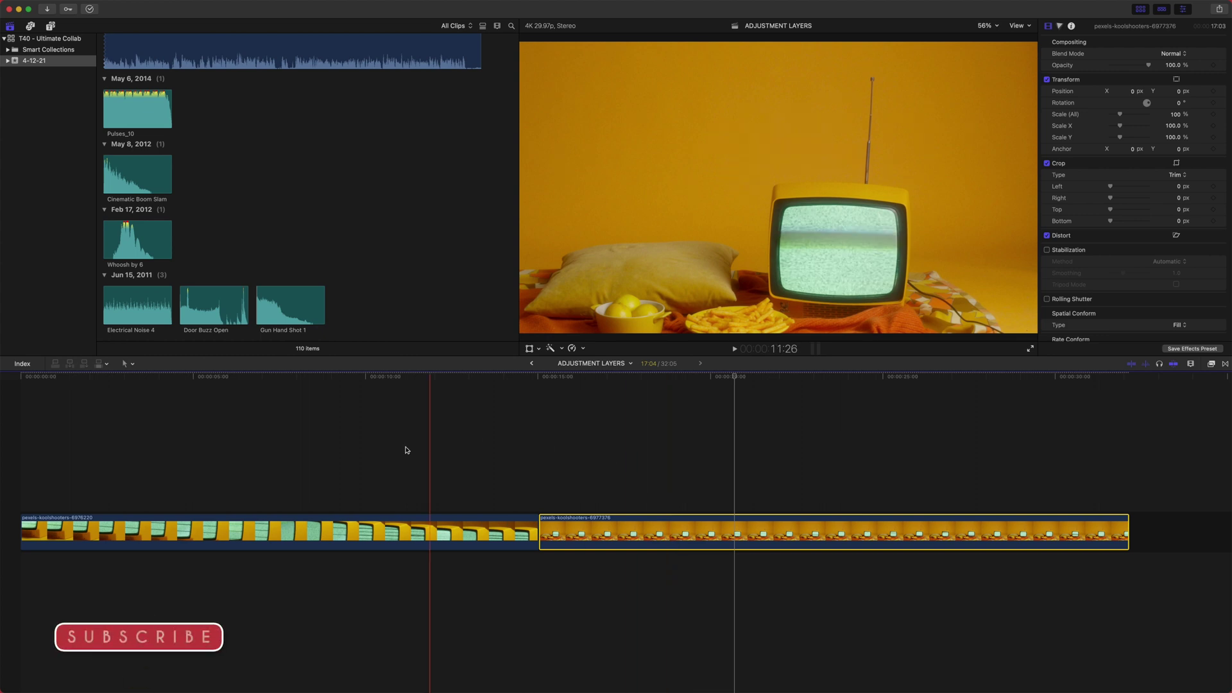
- Apply a Custom LUT set to Explorer Lut Pack Free > Teal and Pink to the first TV clip
left_click(302, 532)
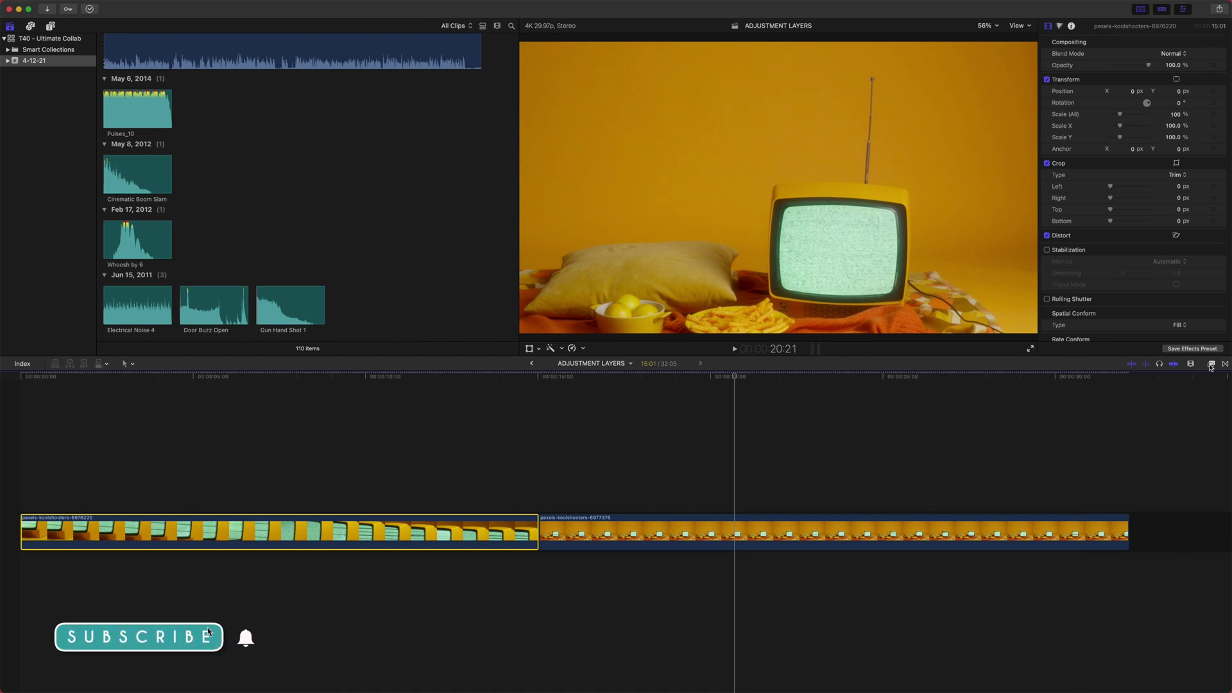
left_click(1211, 364)
left_click_drag(1076, 456, 428, 539)
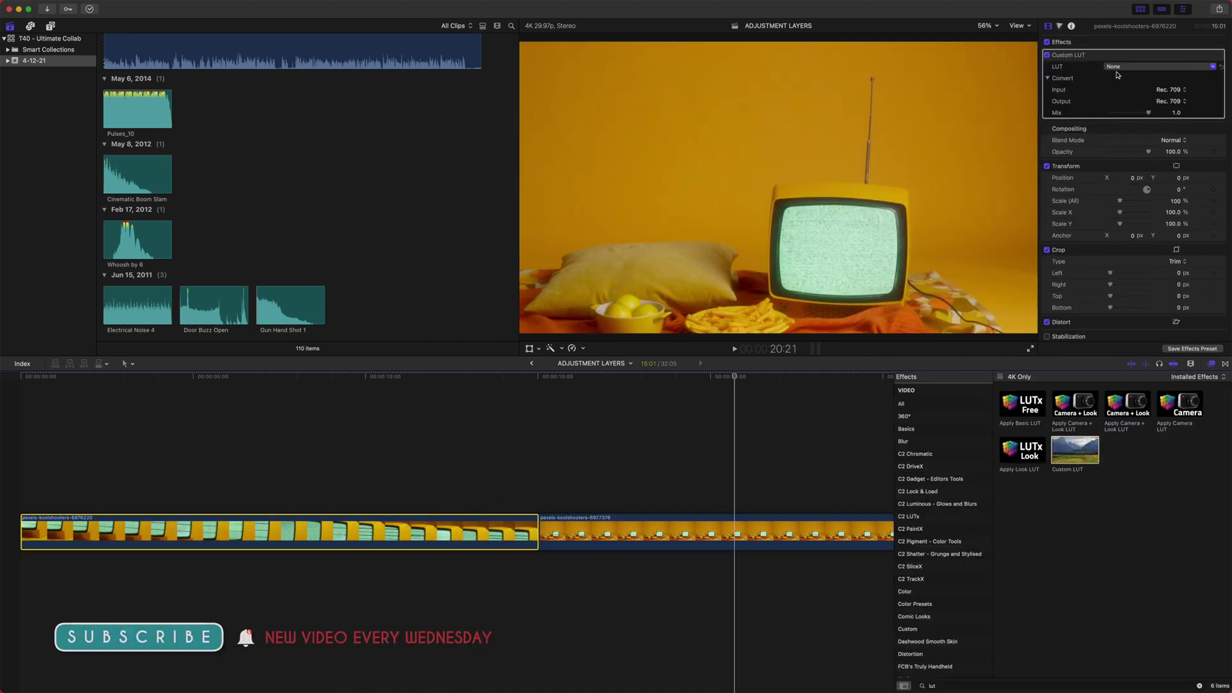
left_click(1117, 74)
mouse_move(1136, 92)
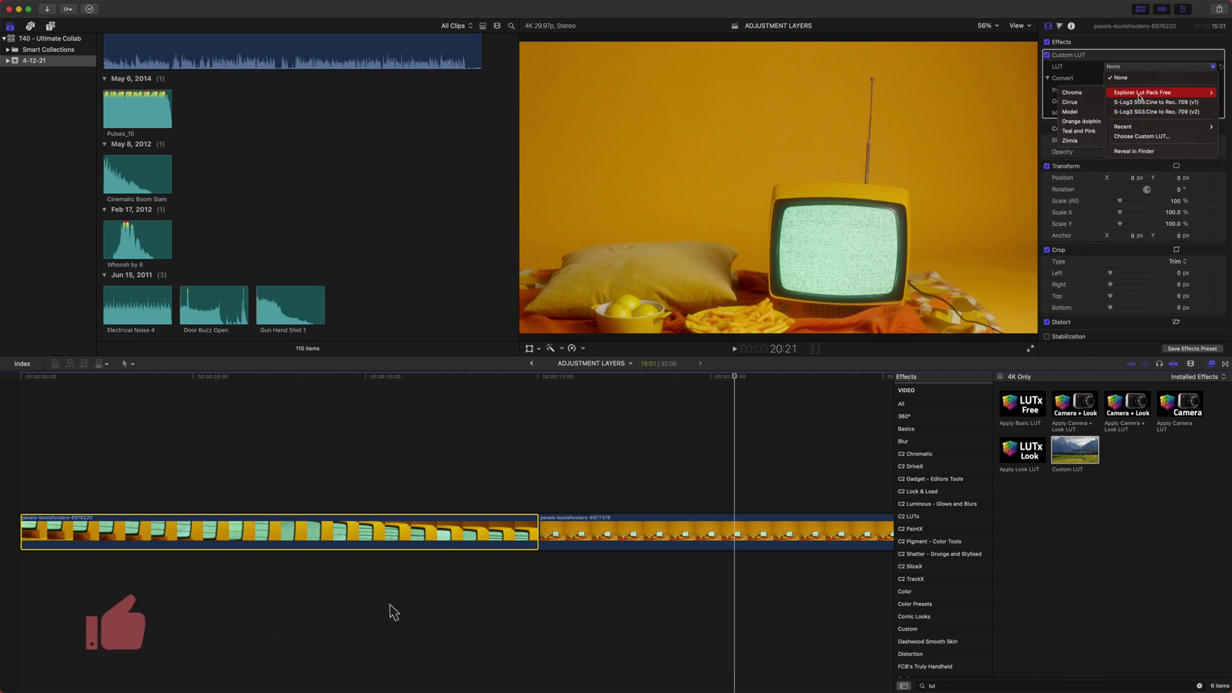
left_click(1081, 132)
- Preview the graded clip, then blade the second clip at two points
left_click(453, 394)
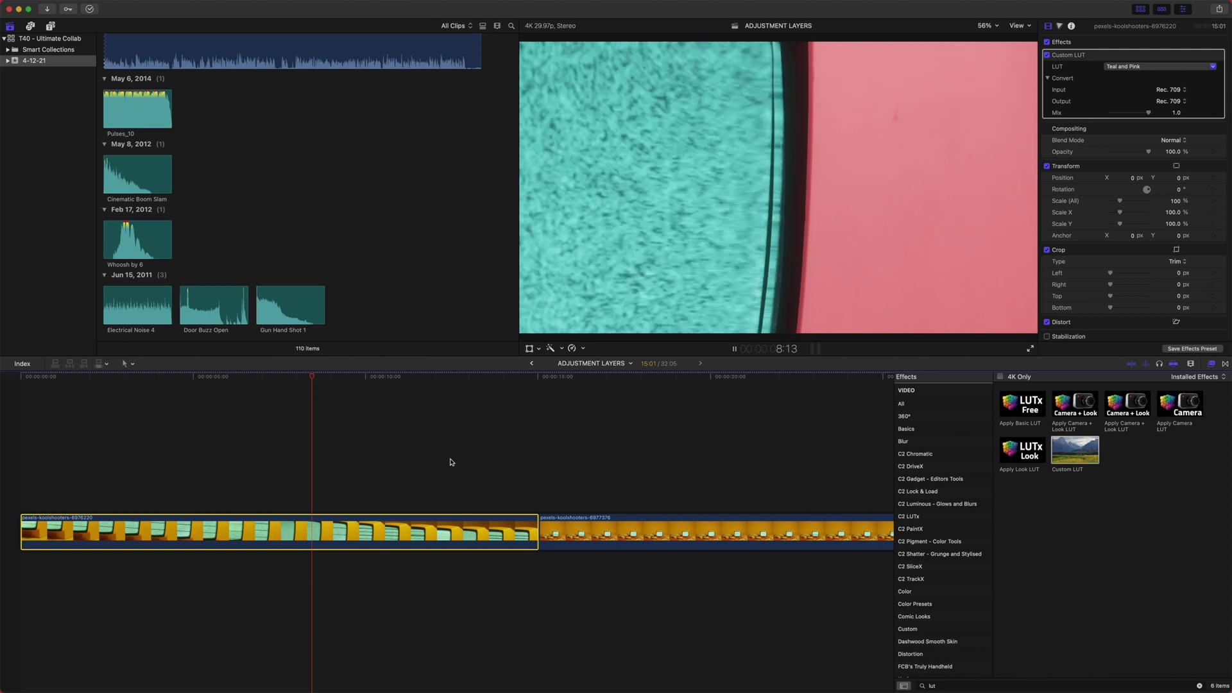
left_click(316, 424)
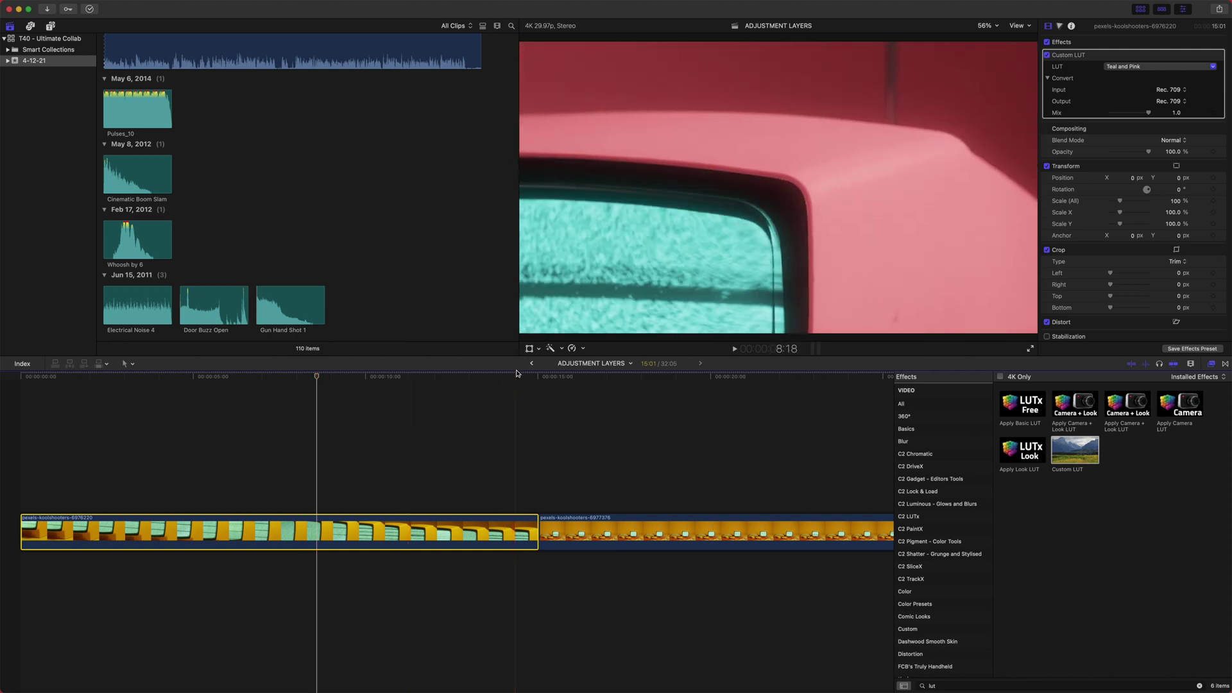
left_click(495, 379)
left_click(443, 381)
scroll(468, 482, "right", 5)
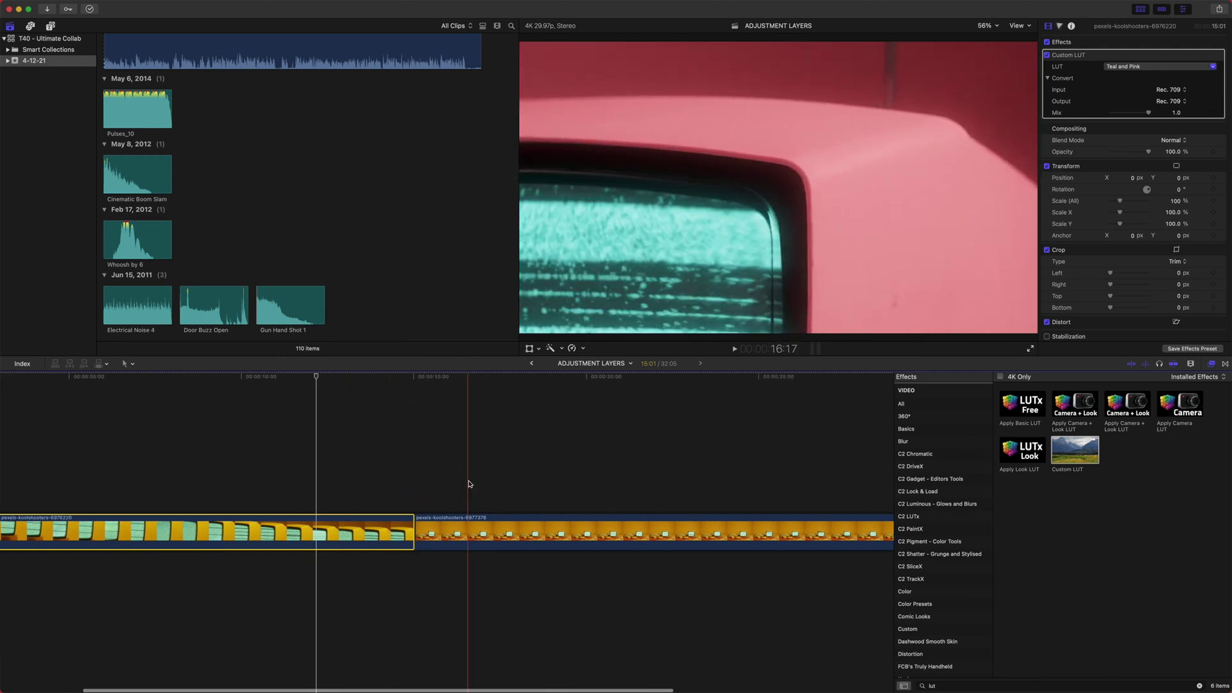
left_click(499, 530)
left_click(660, 530)
- Select all three pieces of the second clip
key("a")
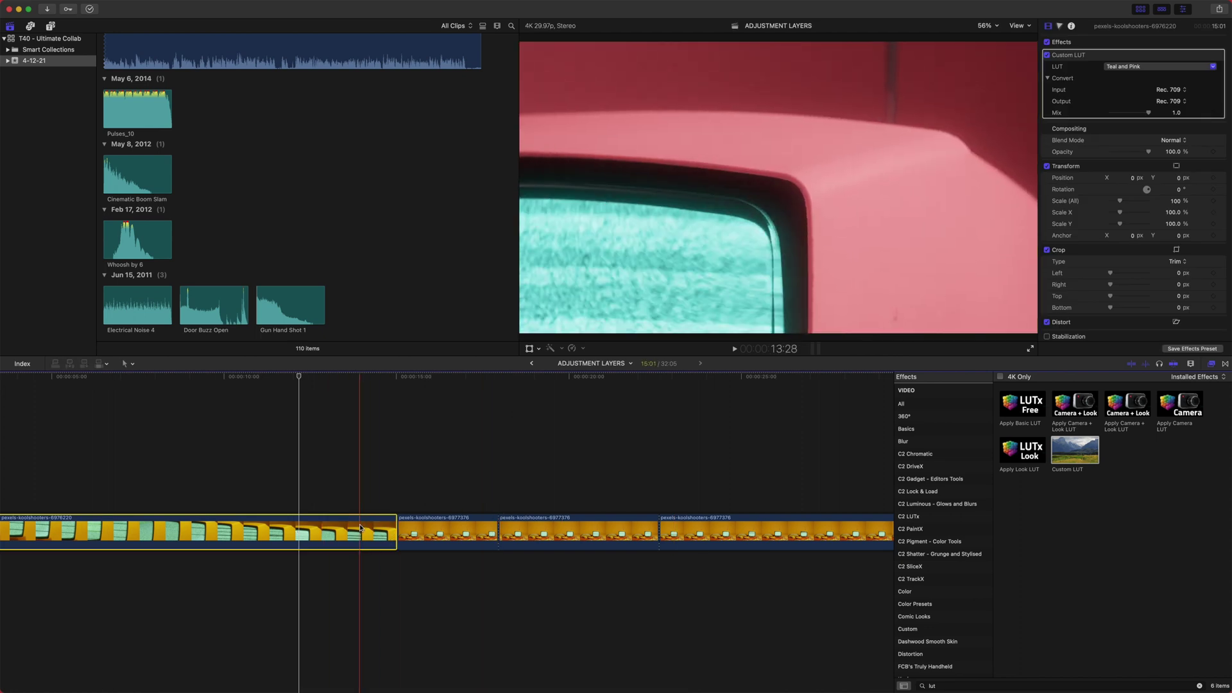
left_click(449, 531)
left_click(577, 530, "super")
left_click(712, 530, "super")
- Paste the Custom LUT onto the three pieces, then turn the first piece's LUT mix to zero
key("super+shift+v")
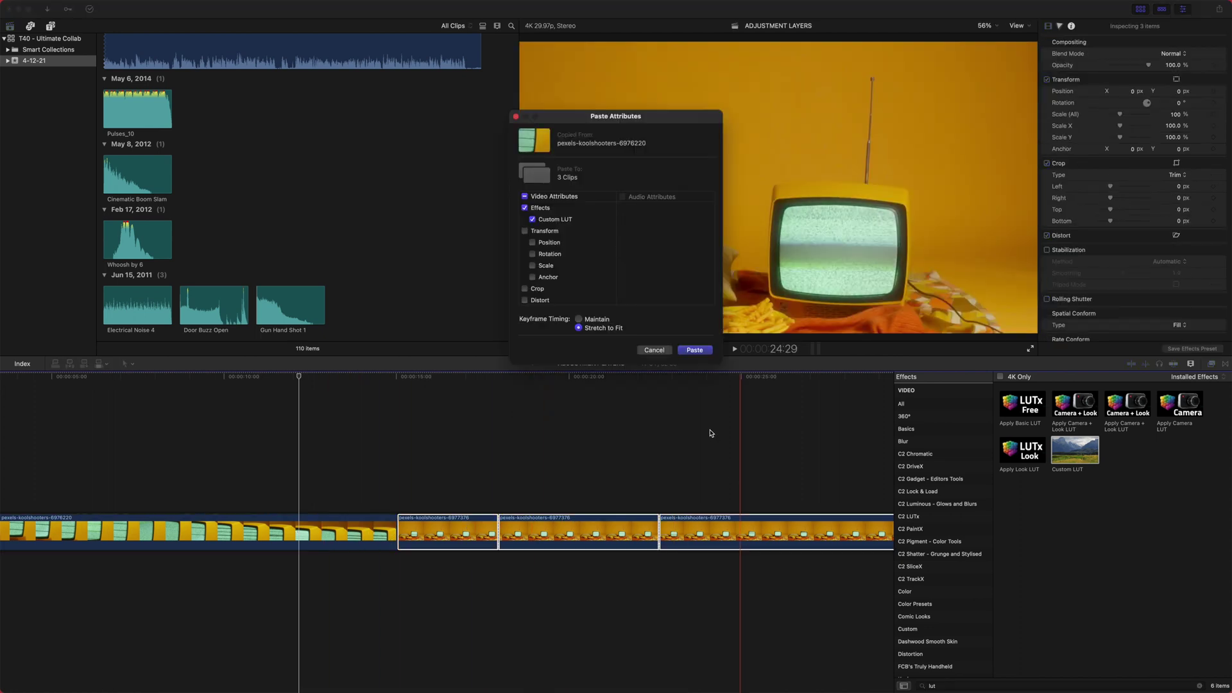
left_click(696, 350)
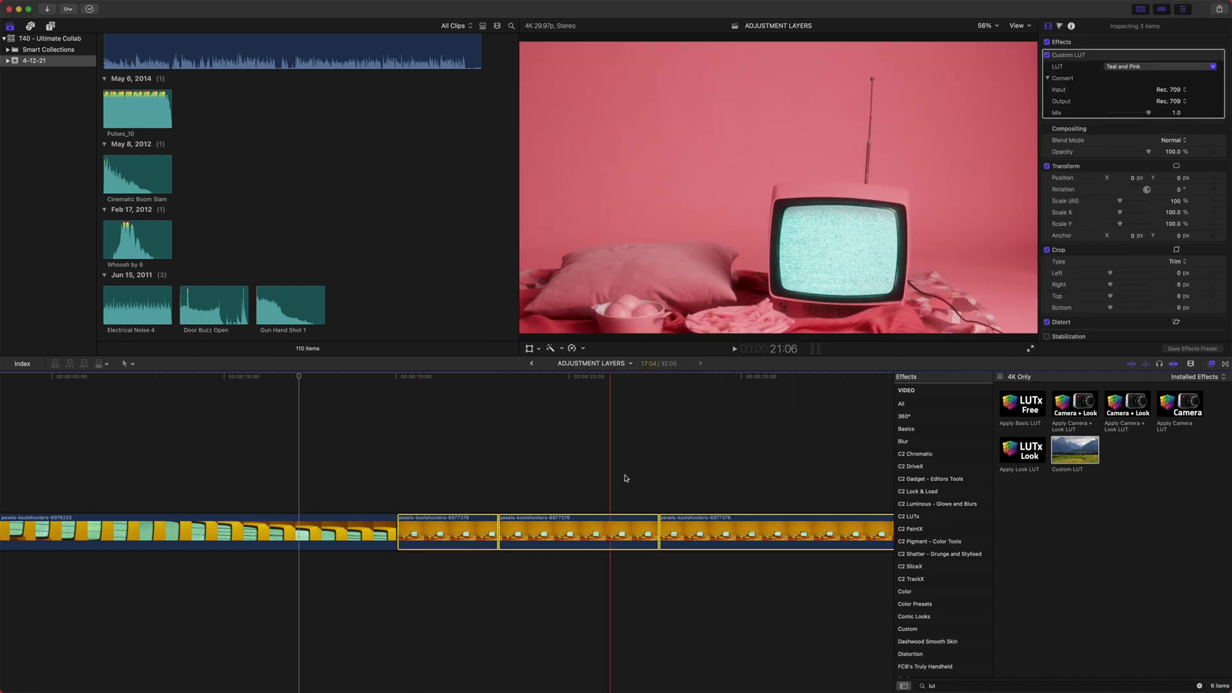
left_click(473, 492)
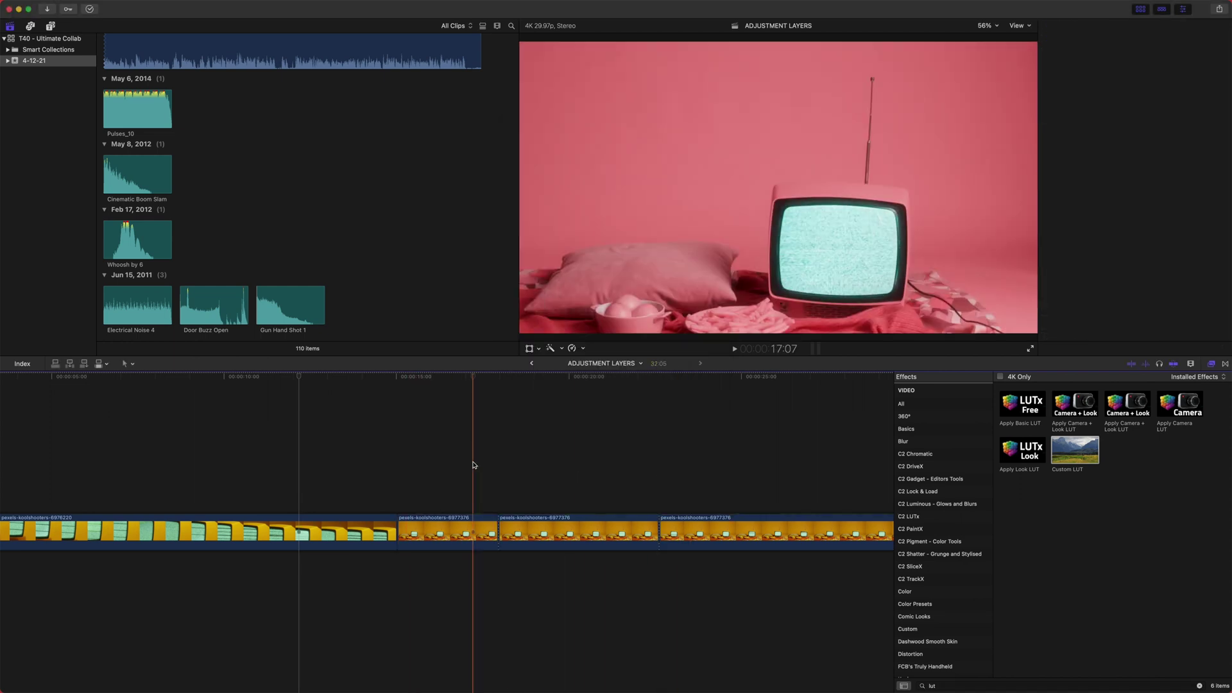
left_click(411, 530)
left_click_drag(1144, 114, 1066, 122)
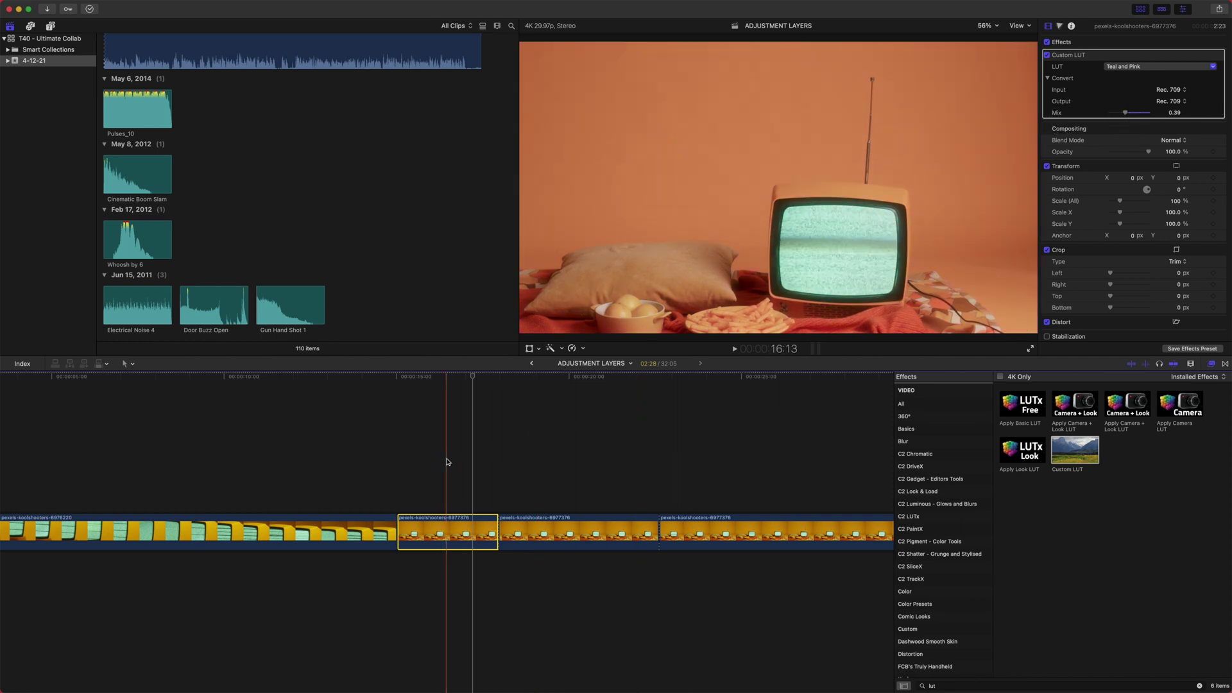
- Select the two remaining pieces, delete them, and undo the deletion
left_click_drag(568, 485, 731, 546)
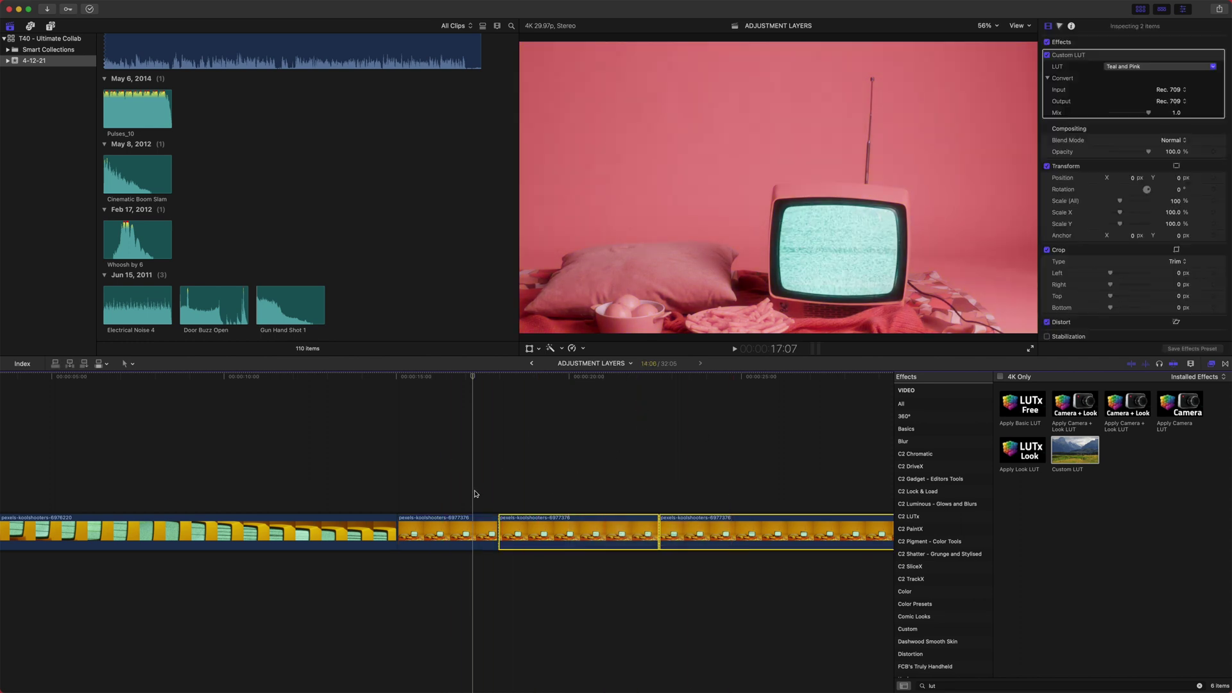
key("super+minus")
key("super+minus")
key("super+equal")
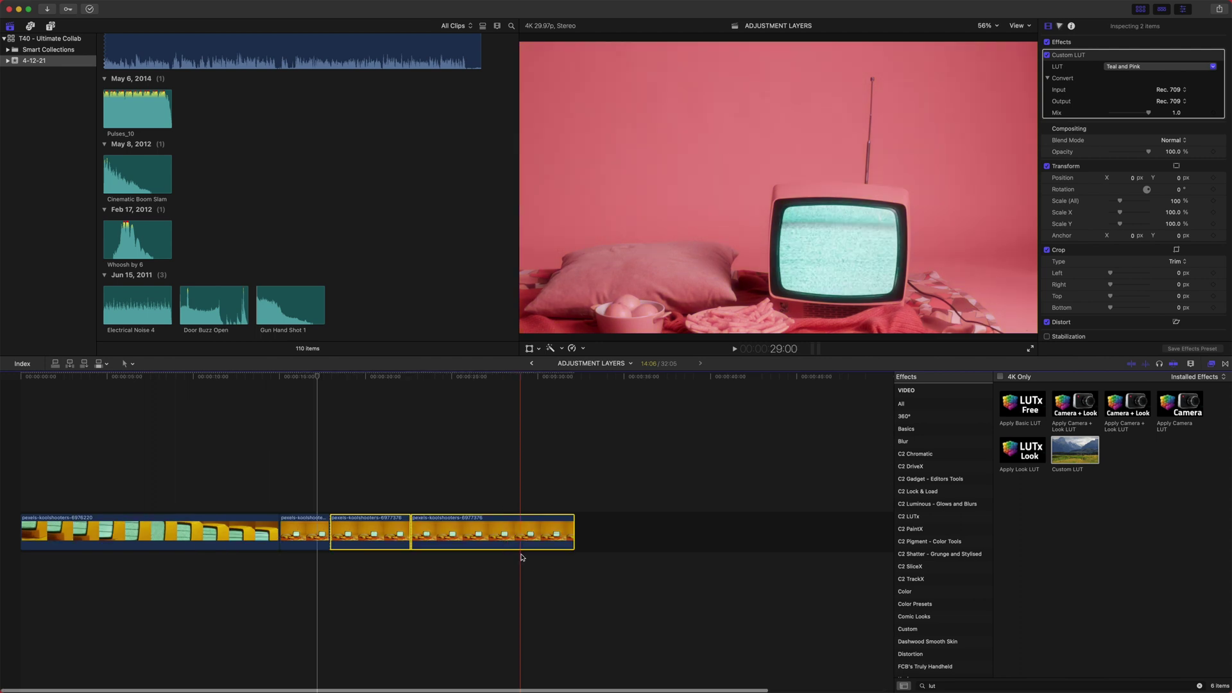
key("BackSpace")
key("super+z")
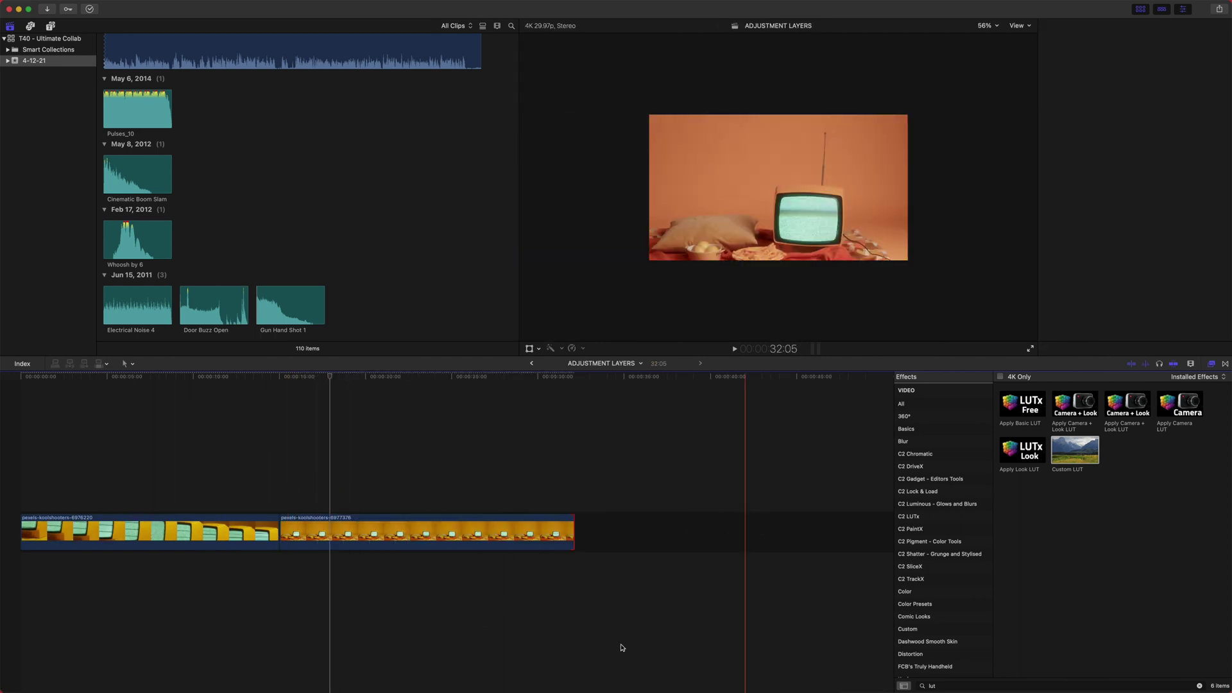
- Remove the Custom LUT attribute from the selected clips
key("shift+super+x")
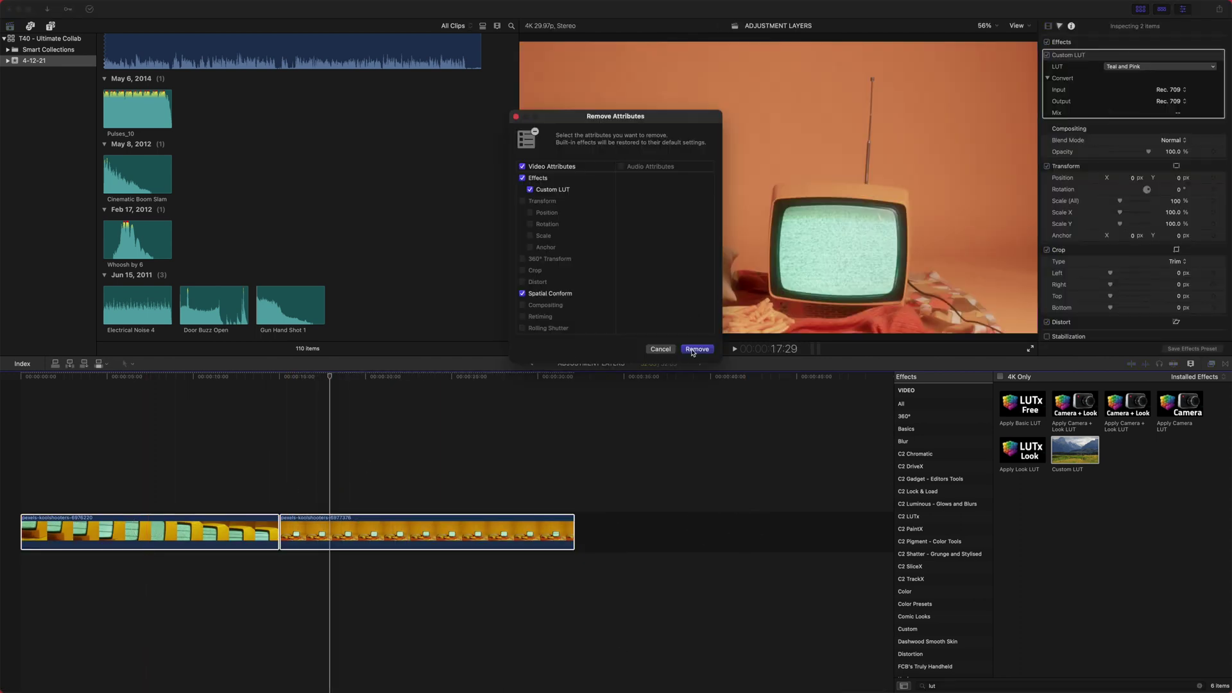
left_click(693, 349)
left_click(36, 62)
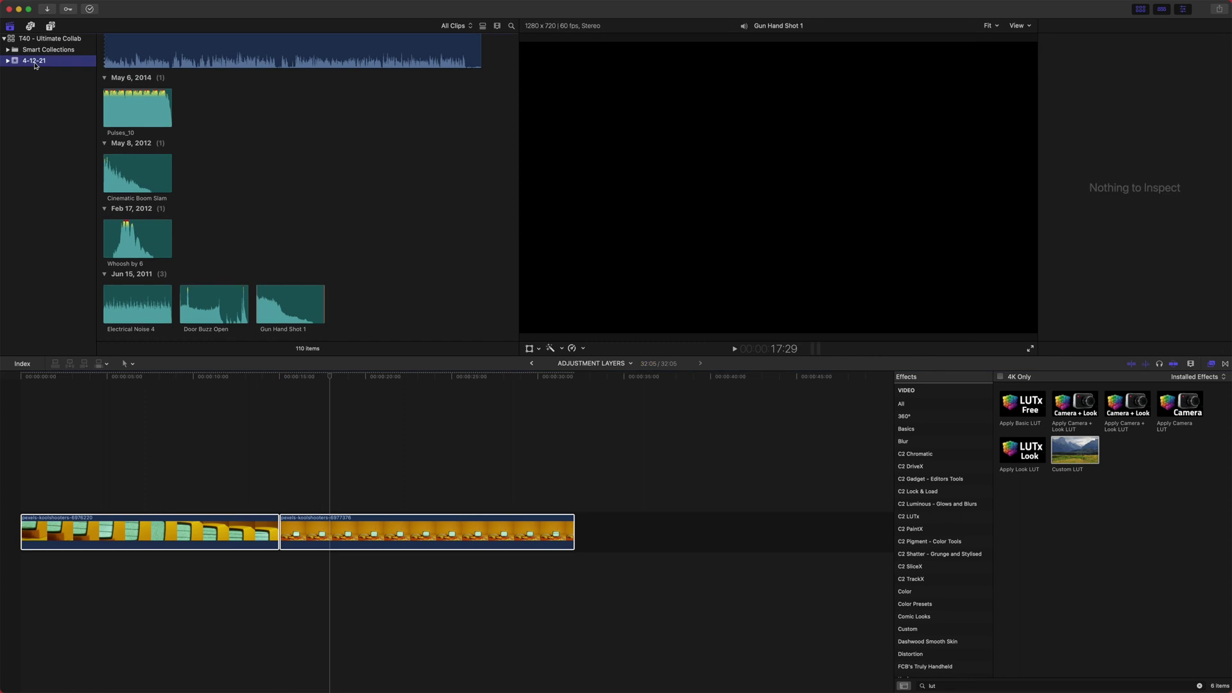
- Place an Adjustment Layer above both TV clips, extend it to their end, and add Custom LUT
left_click(50, 26)
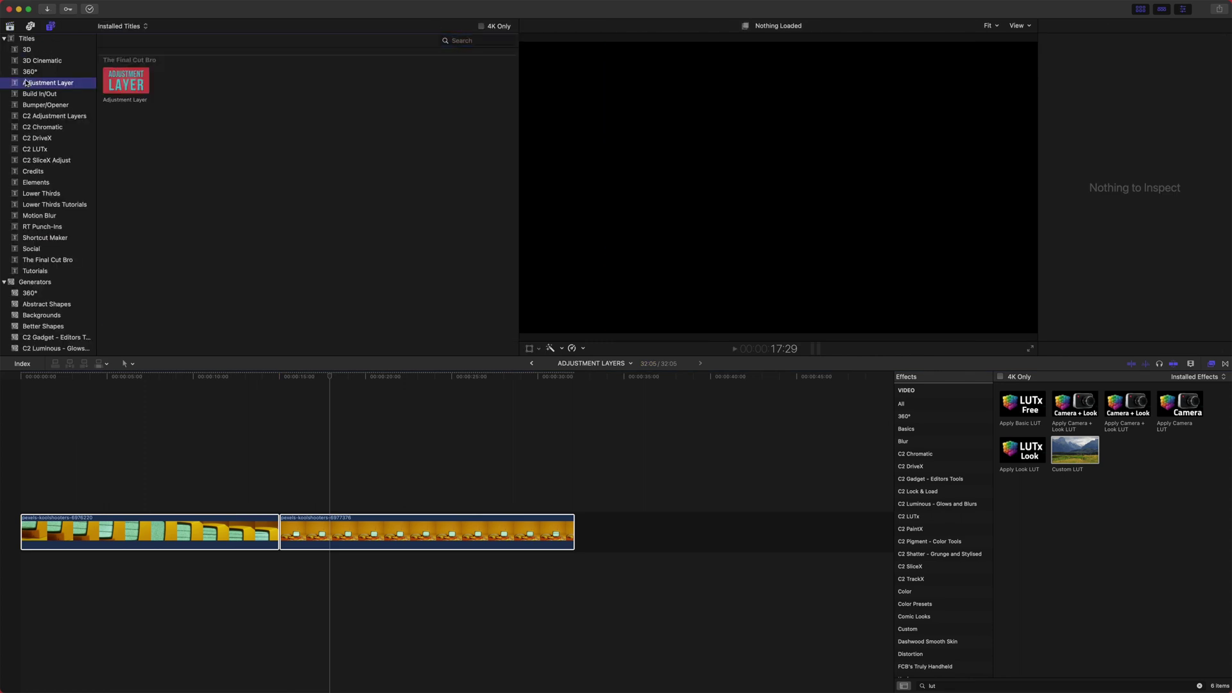
left_click_drag(108, 87, 70, 480)
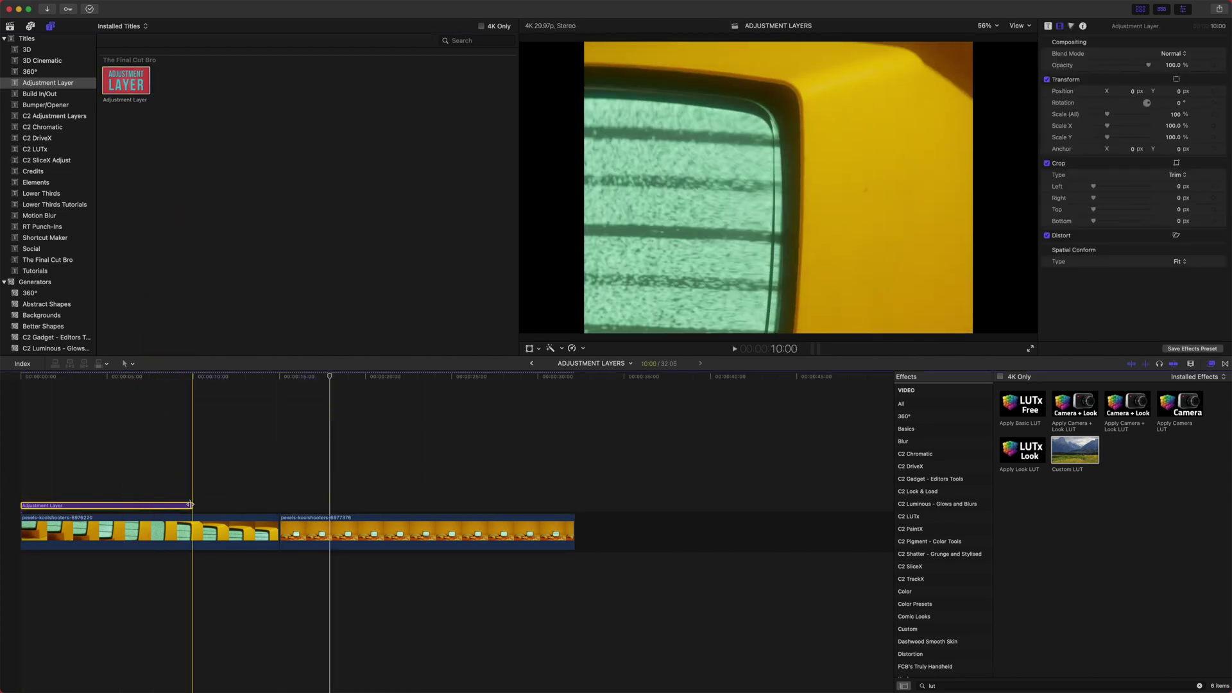
left_click_drag(182, 505, 576, 493)
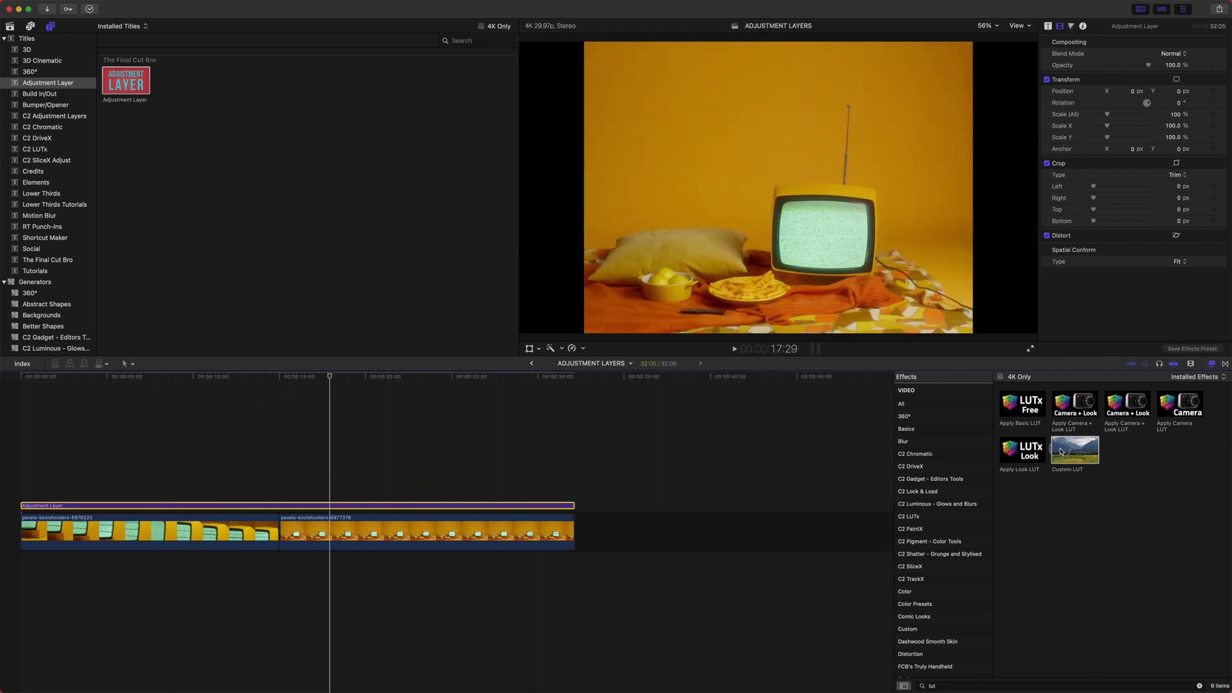
left_click_drag(1061, 452, 512, 506)
left_click(1129, 67)
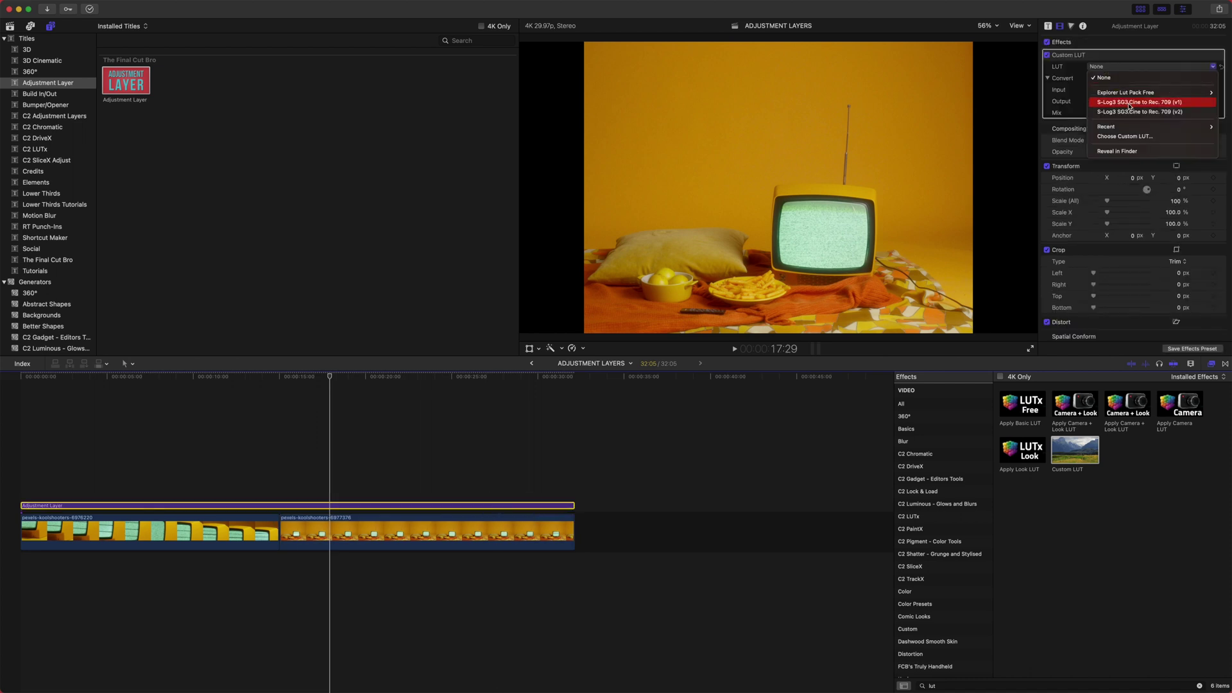
- Set the adjustment layer's LUT to Teal and Pink at 0.58 mix and blade the second clip twice
mouse_move(1132, 94)
left_click(1060, 130)
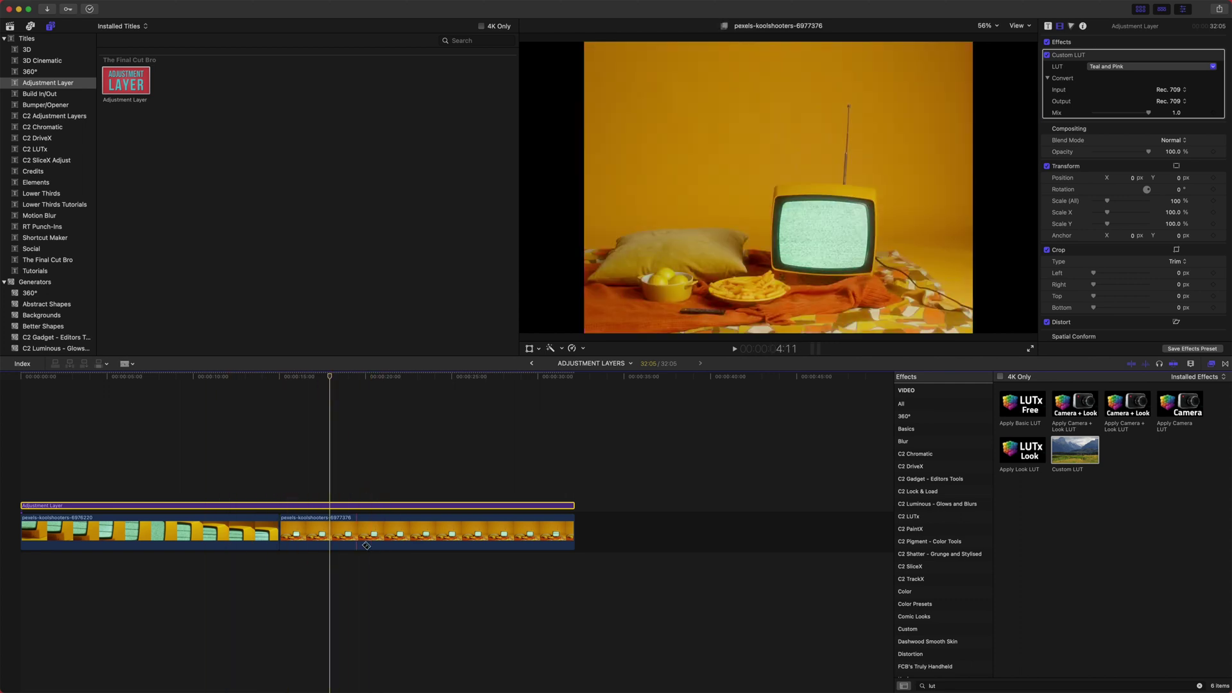
key("b")
left_click(397, 531)
left_click(459, 529)
key("a")
left_click(475, 505)
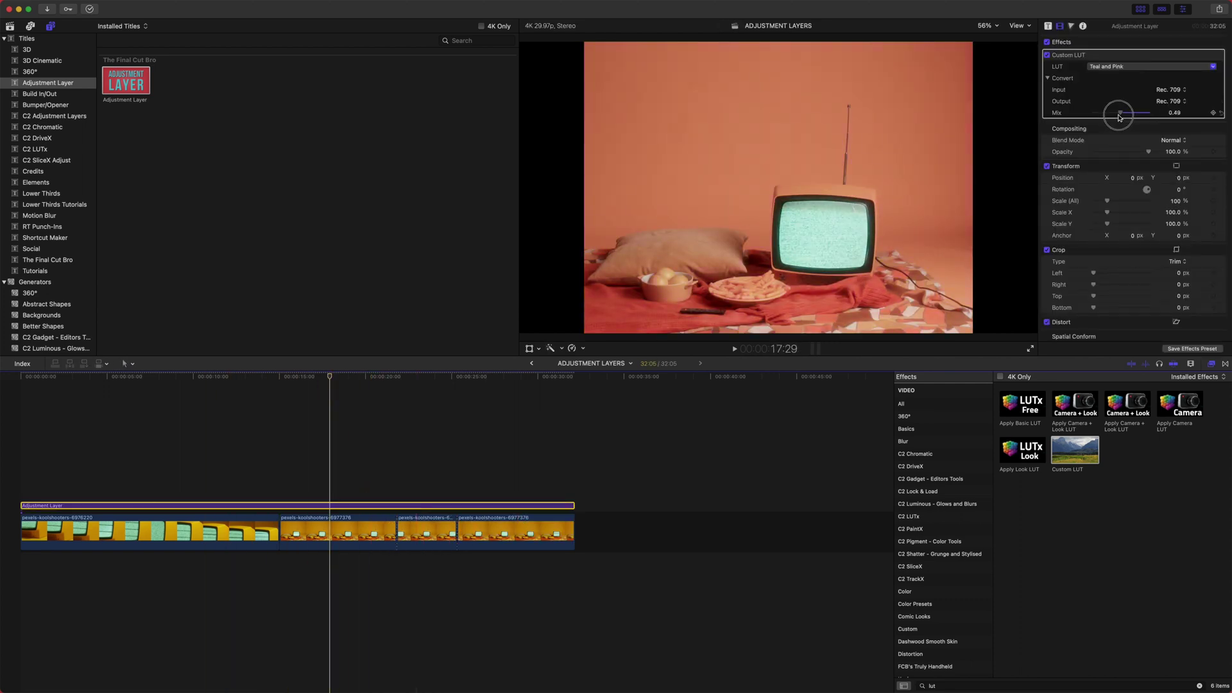
left_click_drag(1120, 118, 1125, 116)
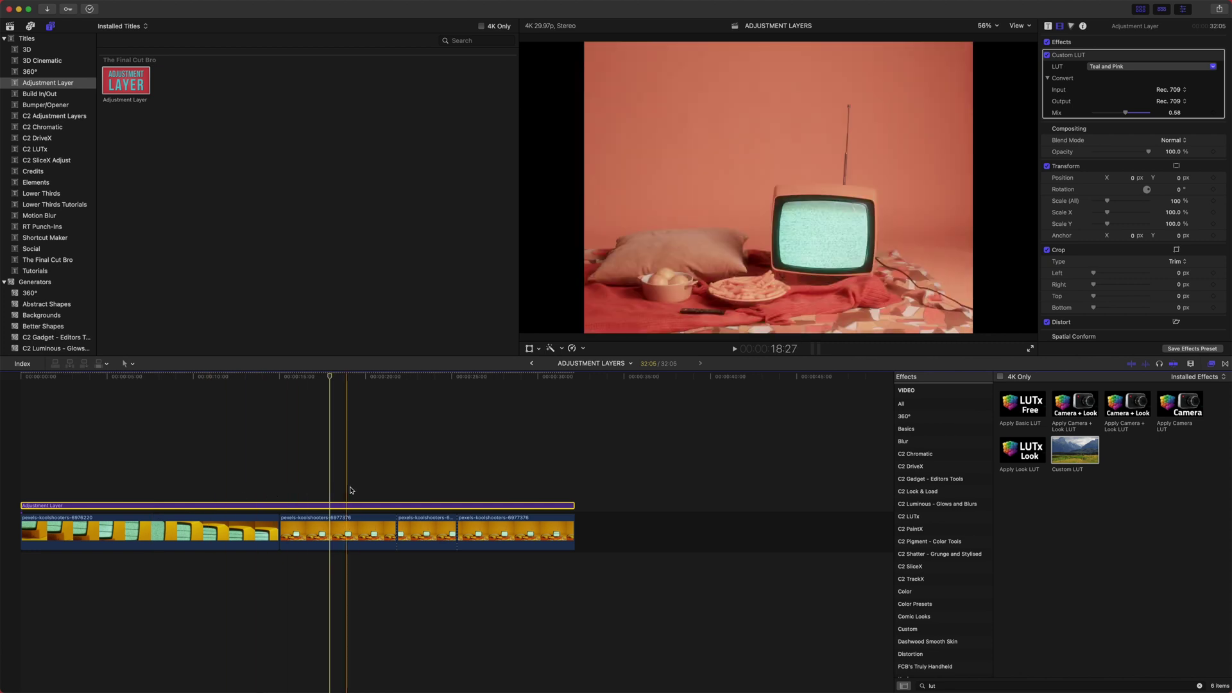